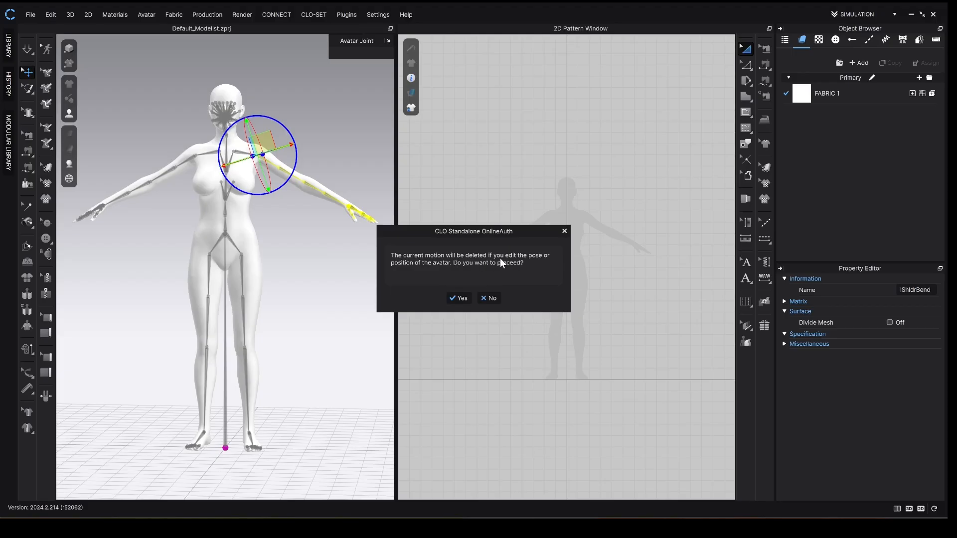
Accept deleting the current motion to allow editing the avatar's pose, and deselect the shoulder joint
left_click(459, 298)
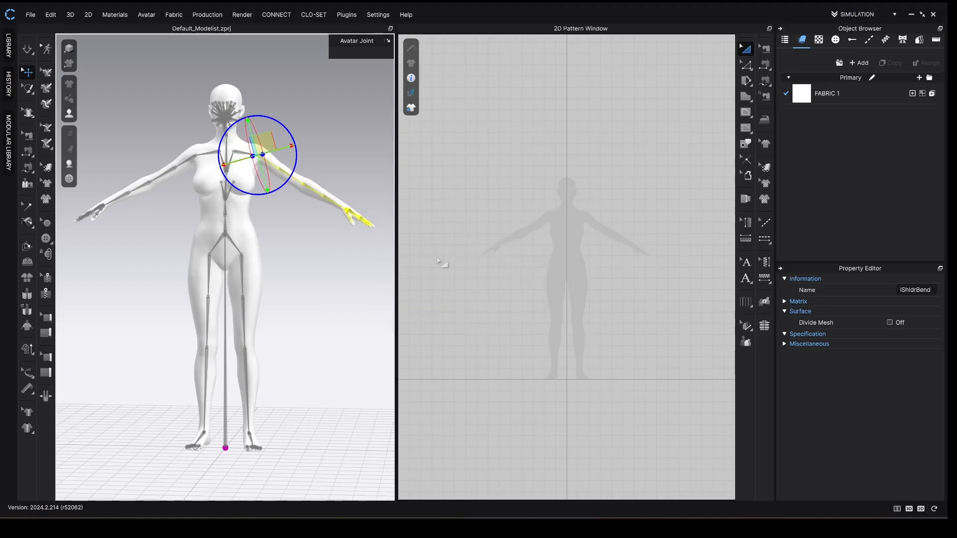
left_click(311, 125)
key("2")
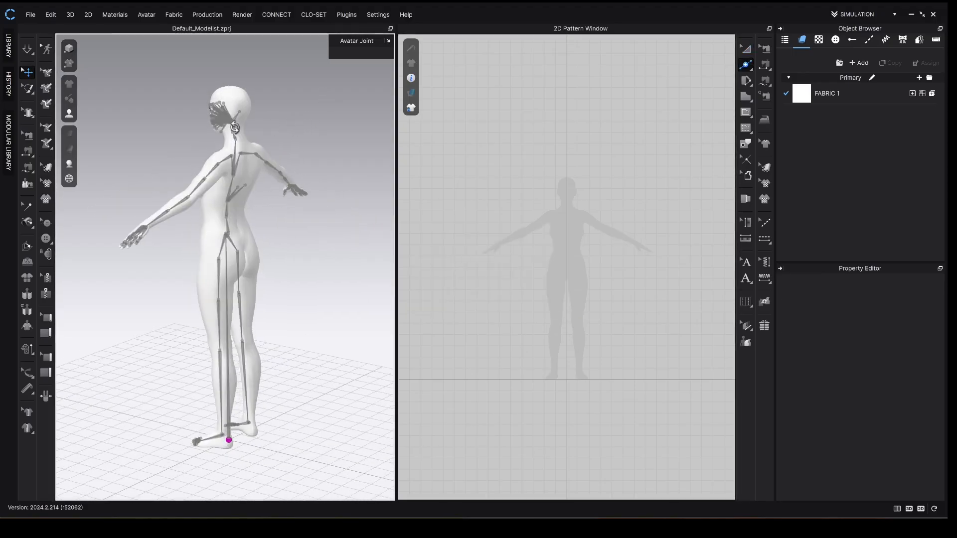
Measure around the avatar's waist with the avatar measuring tool and check it from another angle
left_click(30, 390)
left_click(65, 423)
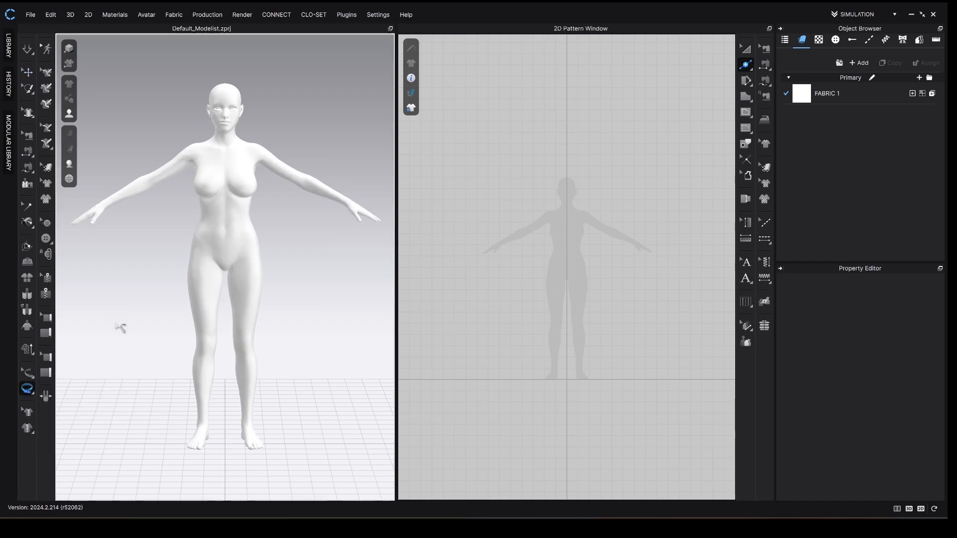
left_click(212, 223)
left_click(247, 223)
right_click_drag(247, 224, 173, 228)
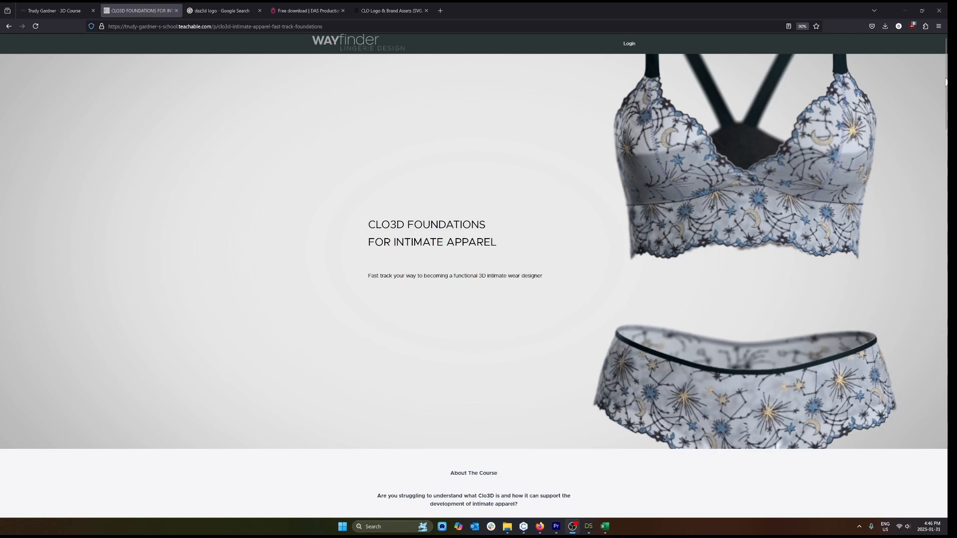
Read the CLO3D Foundations for Intimate Apparel course page from the description through the testimonials to the curriculum
scroll(945, 82, "down", 2)
scroll(945, 85, "down", 10)
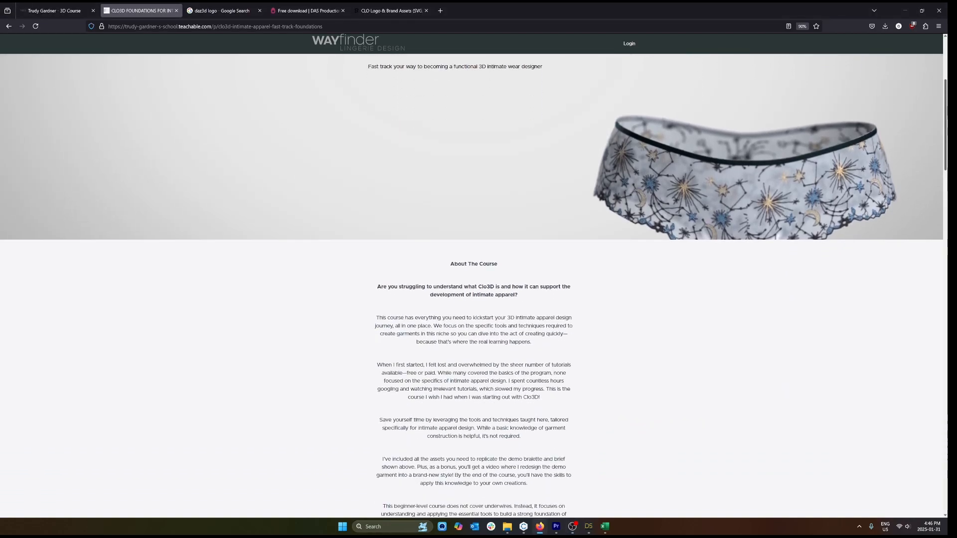
scroll(474, 289, "down", 7)
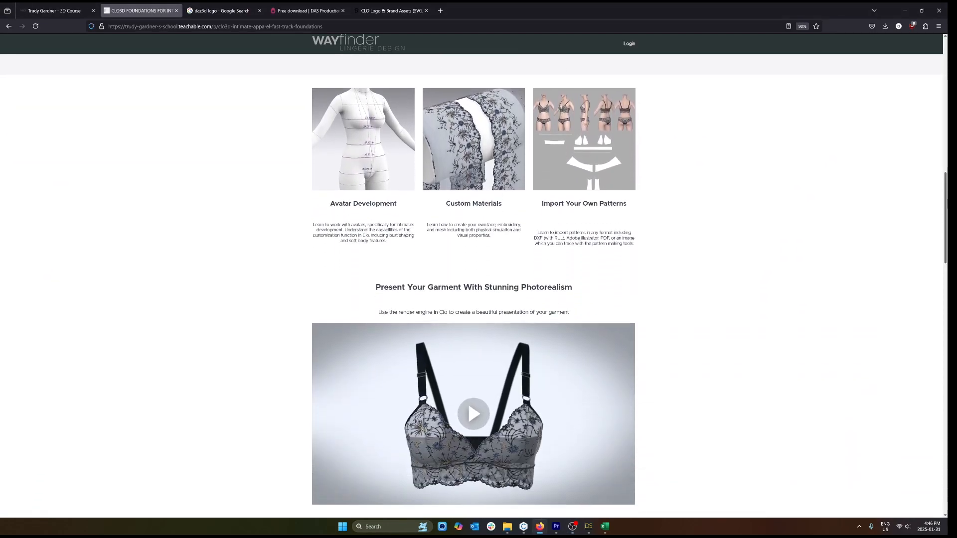
scroll(473, 289, "down", 12)
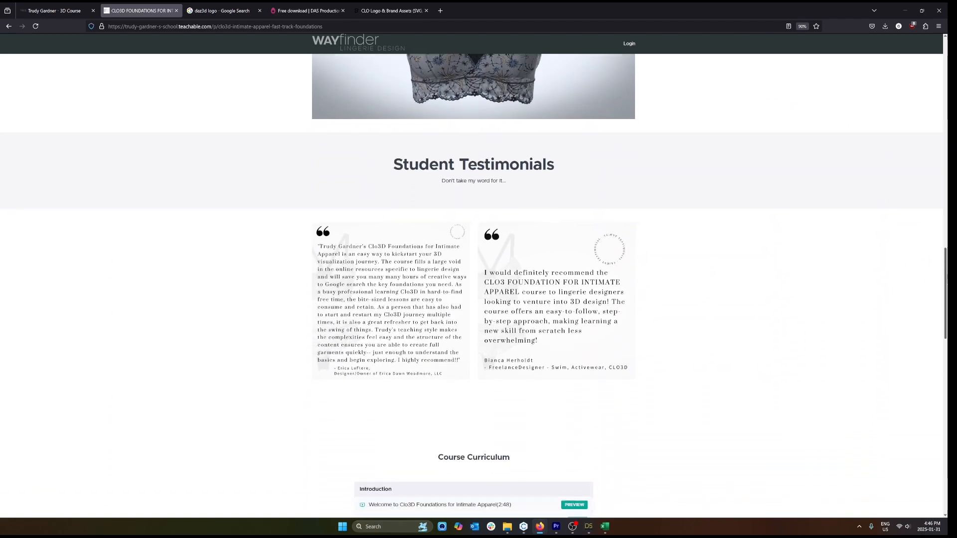
scroll(164, 266, "down", 5)
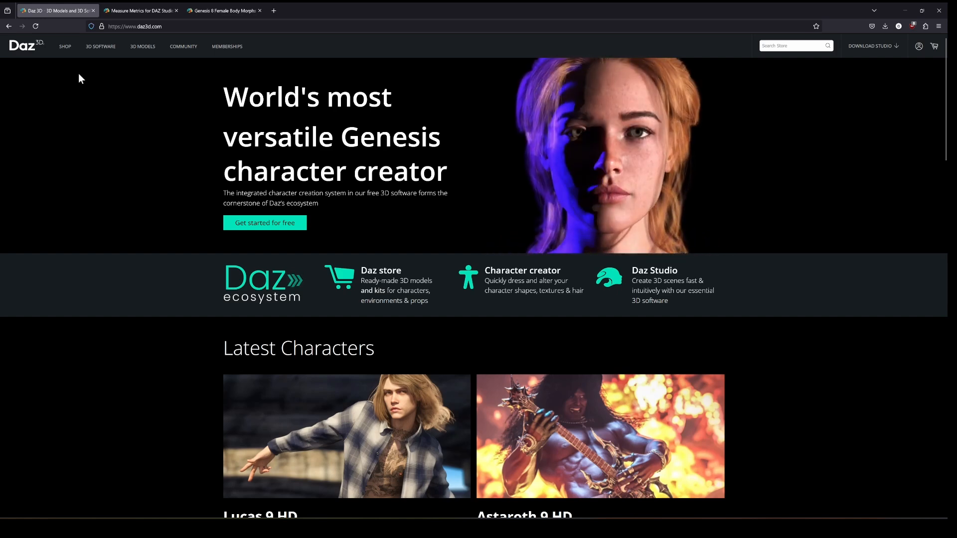
View the Daz 3D website's home page and the Measure Metrics for DAZ Studio product page
mouse_move(103, 50)
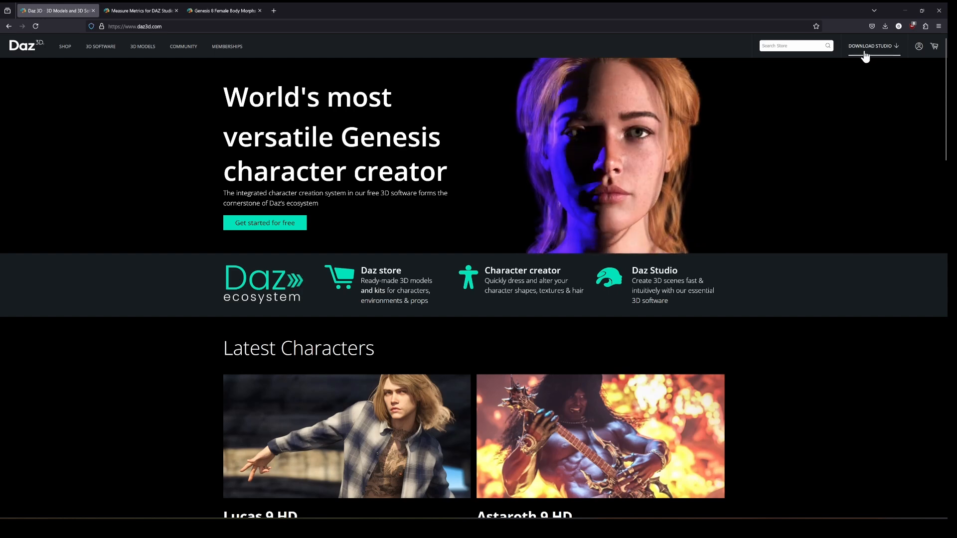
left_click(144, 15)
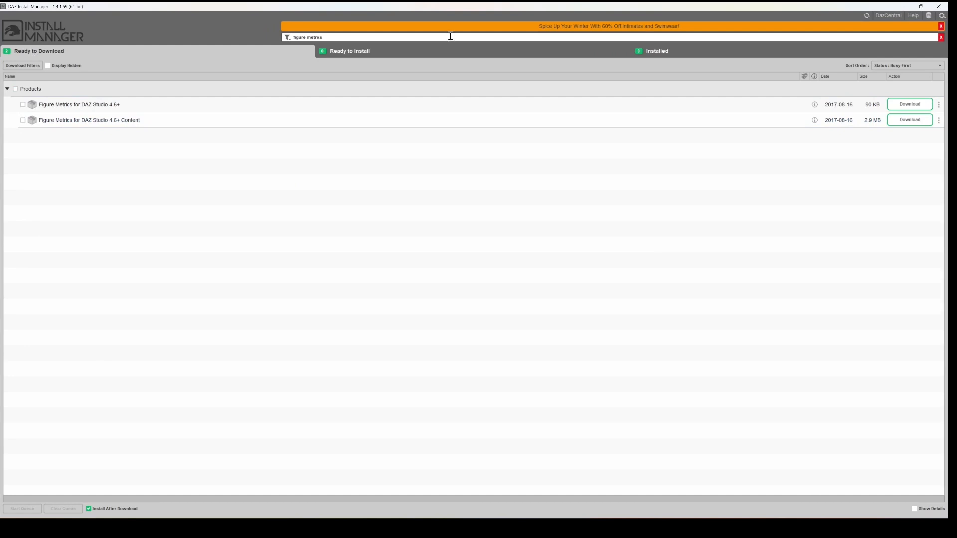
Filter the DAZ Install Manager downloads by "measure metrics" and mark Measure Metrics for DAZ Studio 4.23+ (Win 64-bit)
left_click_drag(337, 37, 273, 44)
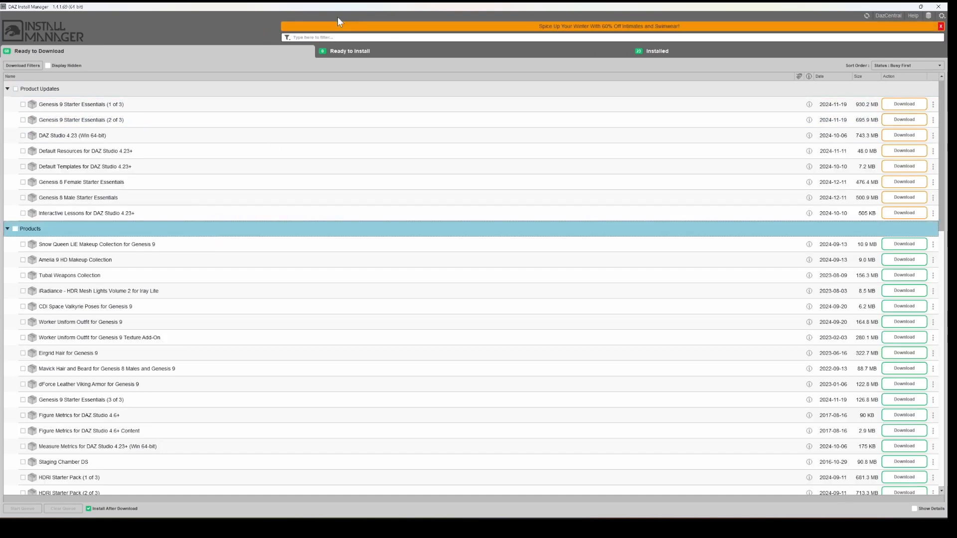
left_click(344, 38)
type("measure metrics")
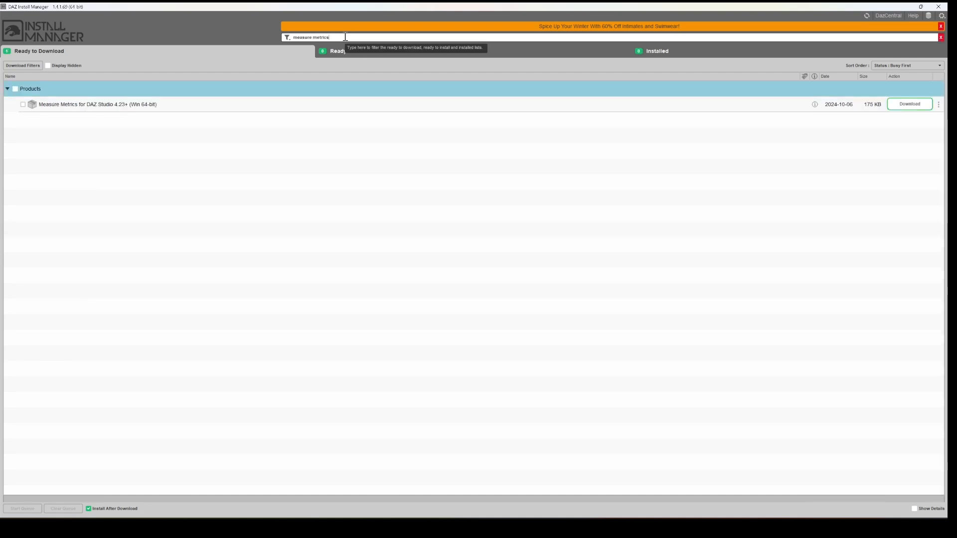
left_click(23, 105)
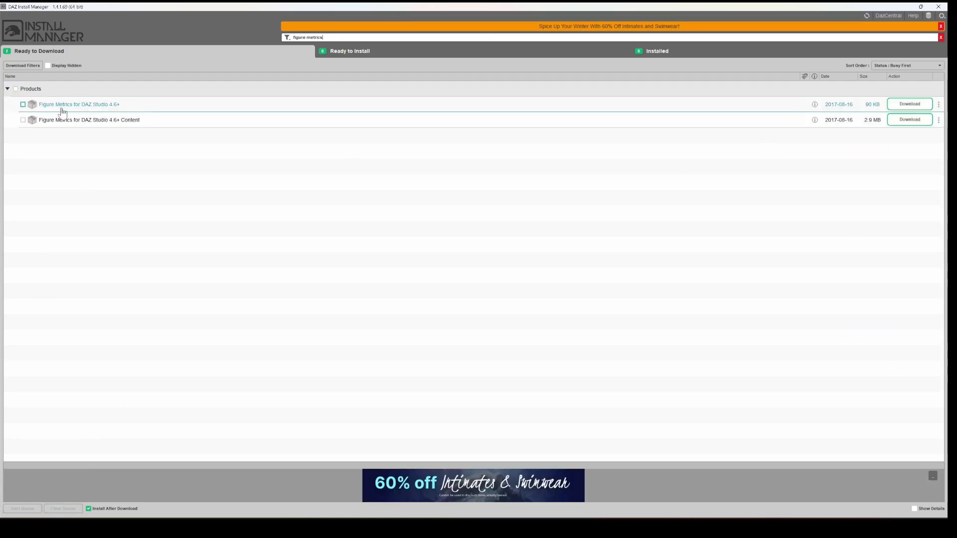
Mark Figure Metrics for DAZ Studio 4.6+ and its Content package, download both, and view the installed products
left_click(23, 120)
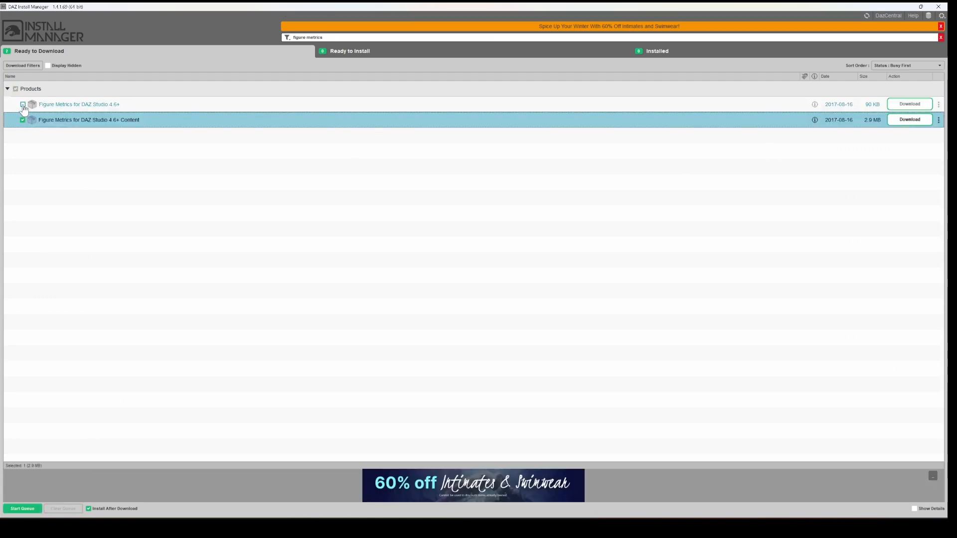
left_click(22, 104)
left_click(901, 121)
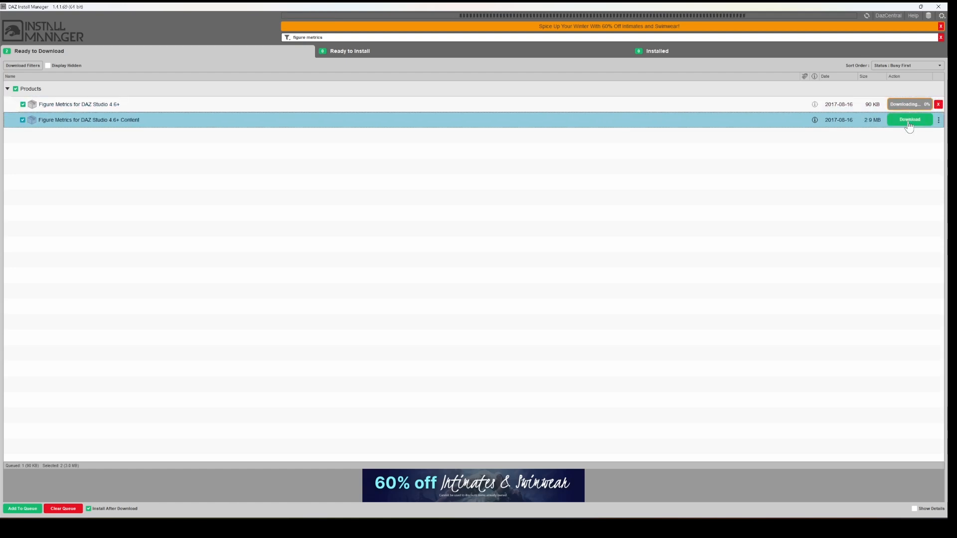
left_click(650, 52)
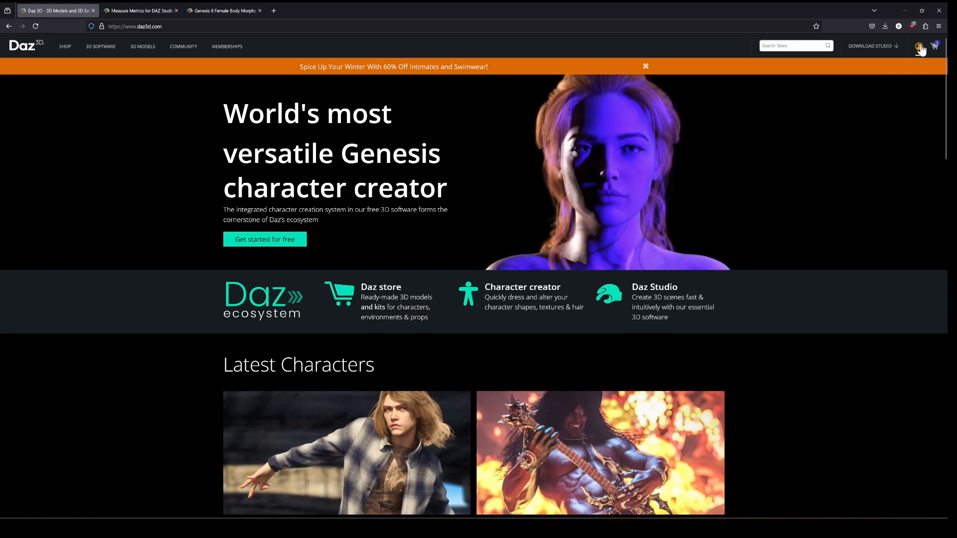
Open the serial numbers page of the Daz 3D account and select the serial number for Measure Metrics
mouse_move(918, 46)
left_click(899, 68)
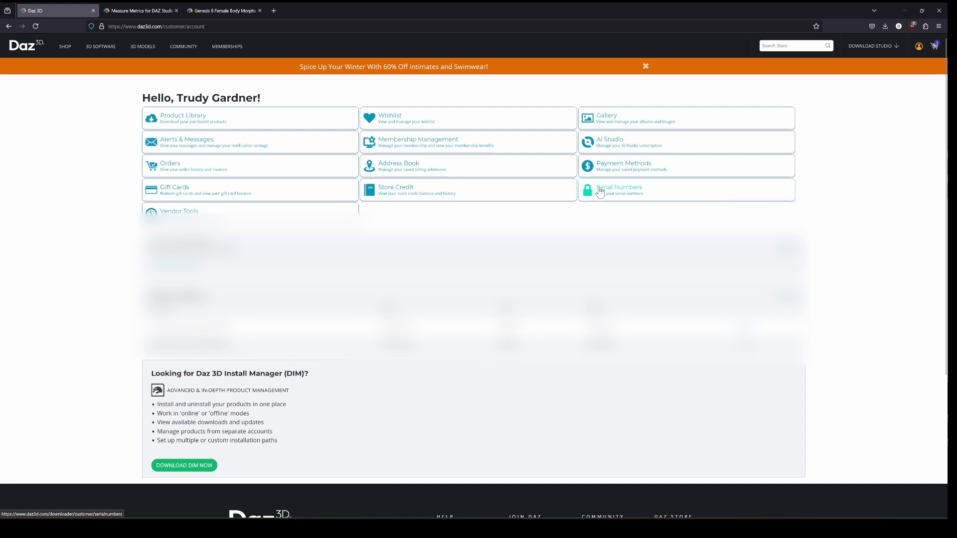
left_click(731, 192)
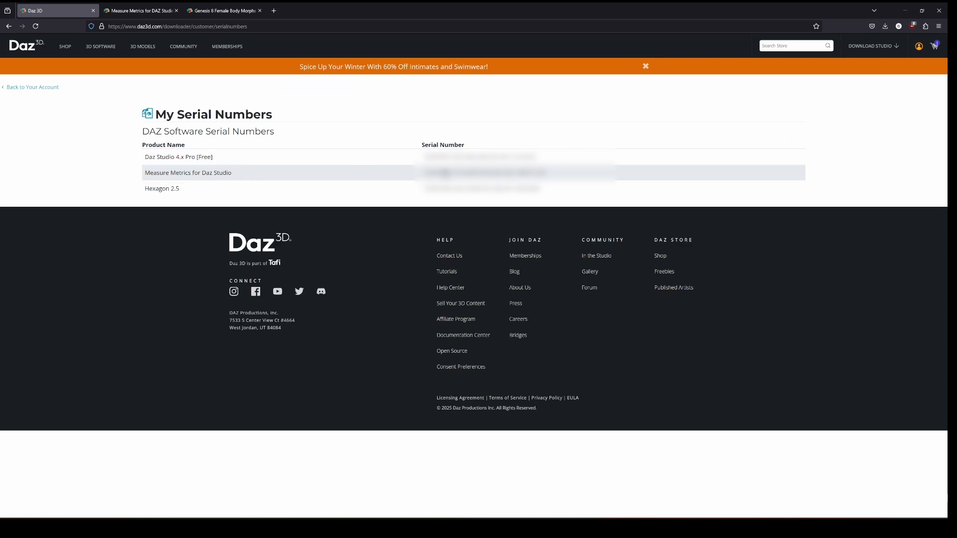
left_click_drag(424, 172, 552, 183)
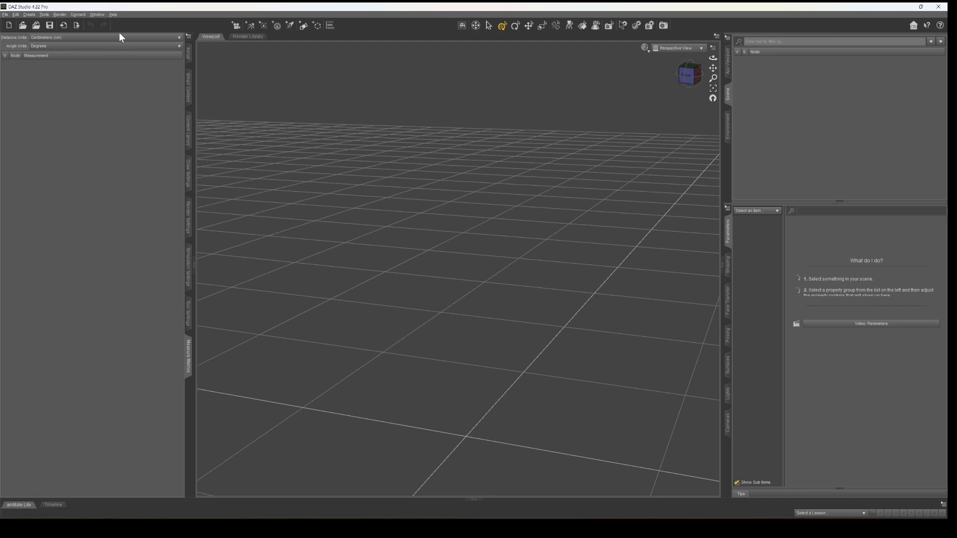
Switch to DAZ Studio and check the status and registration of Measure Metrics among the installed plugins
left_click(113, 14)
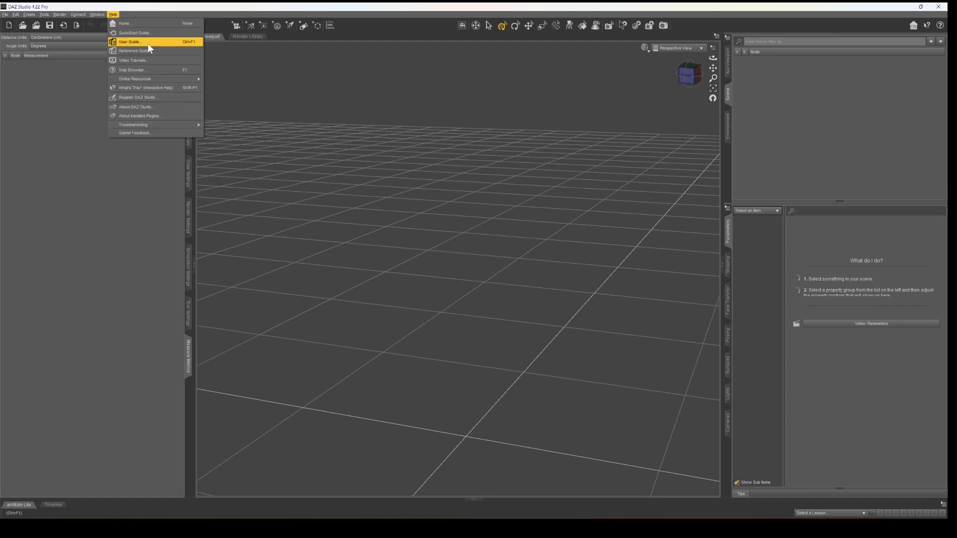
left_click(154, 119)
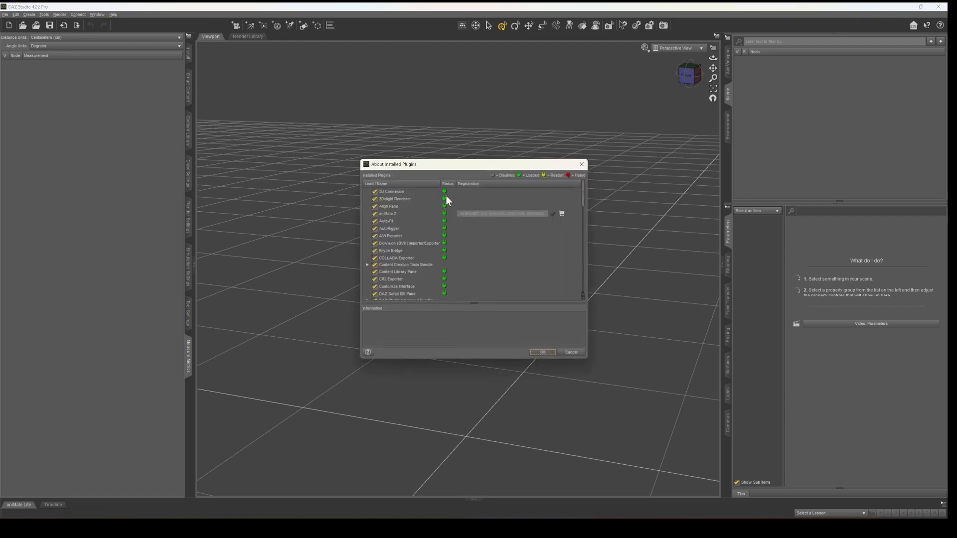
scroll(423, 236, "down", 6)
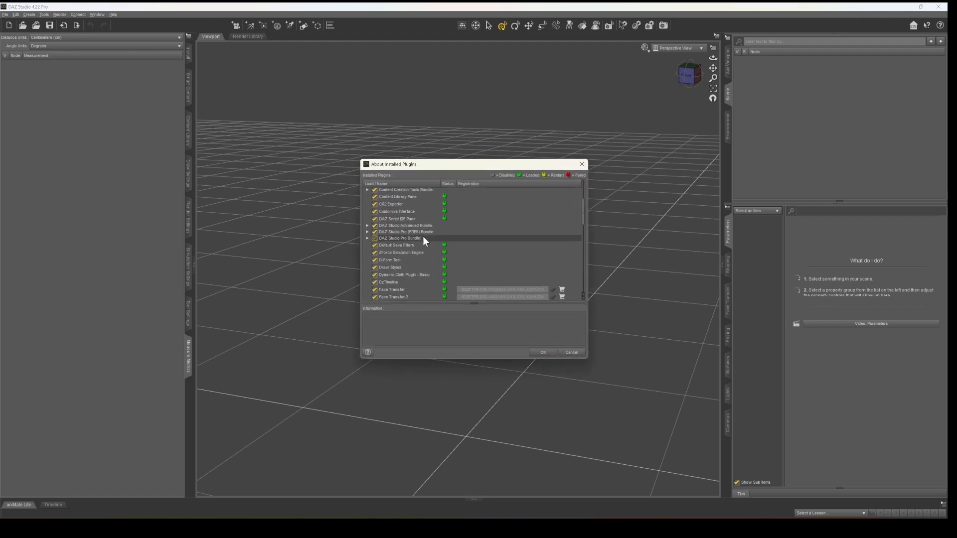
scroll(423, 237, "down", 2)
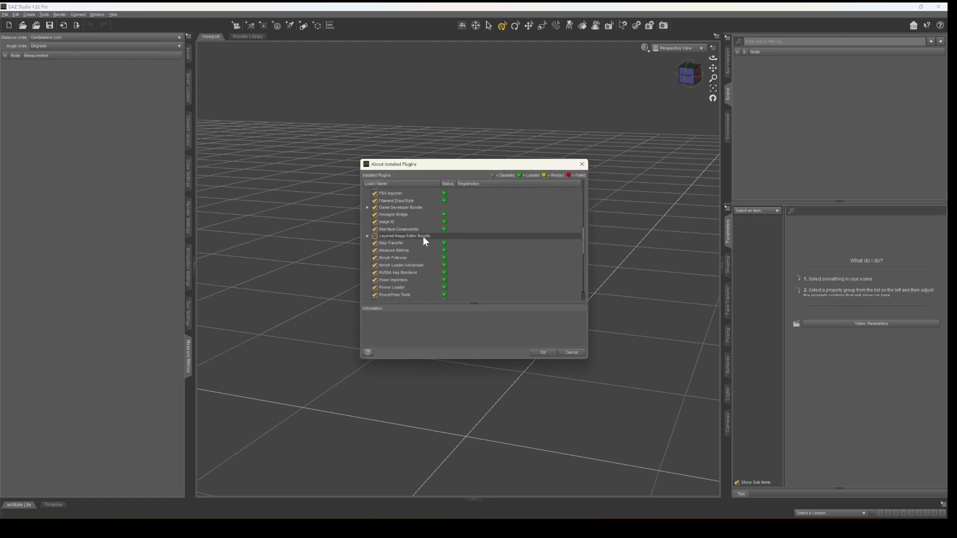
left_click(383, 247)
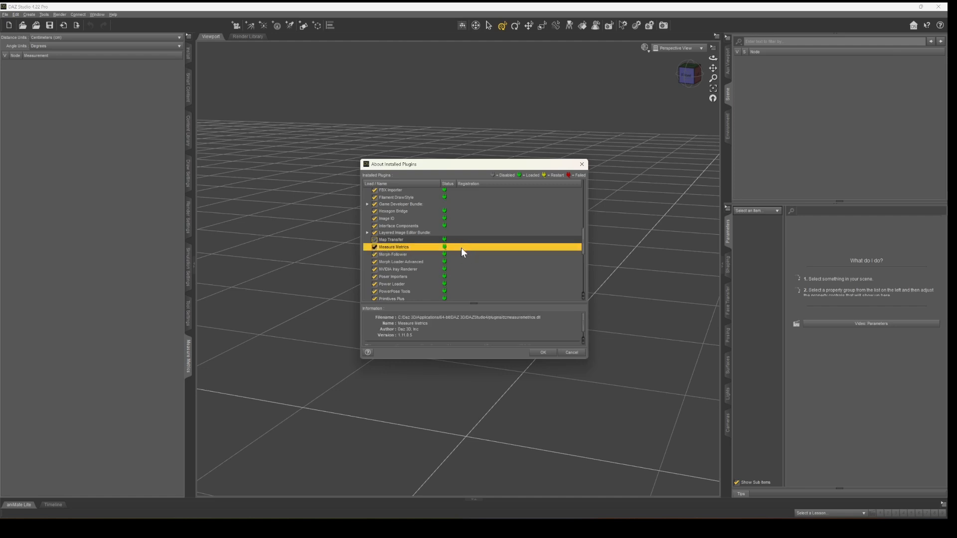
left_click(547, 353)
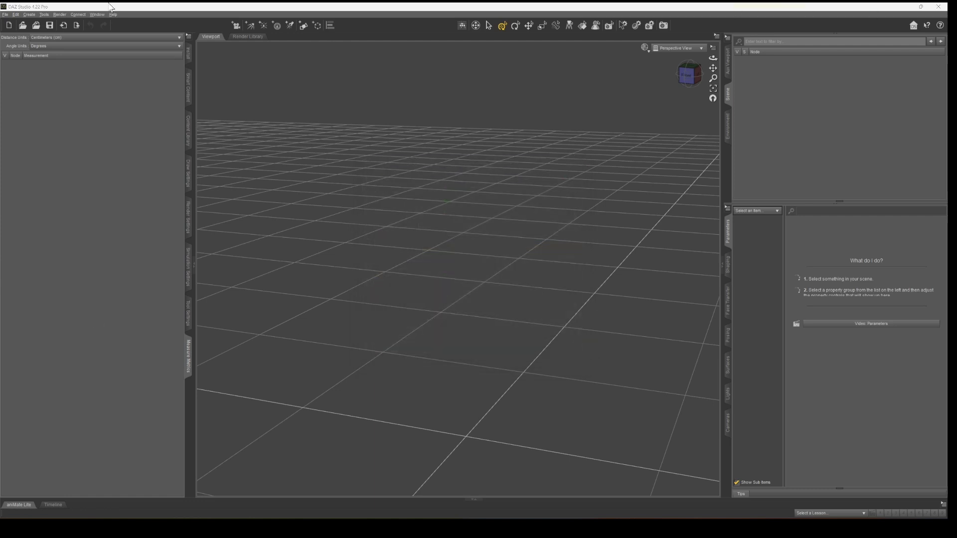
Show the Measure Metrics pane, dock it in the same group as Tool Settings, and choose Centimeters (cm) as distance units
left_click(97, 15)
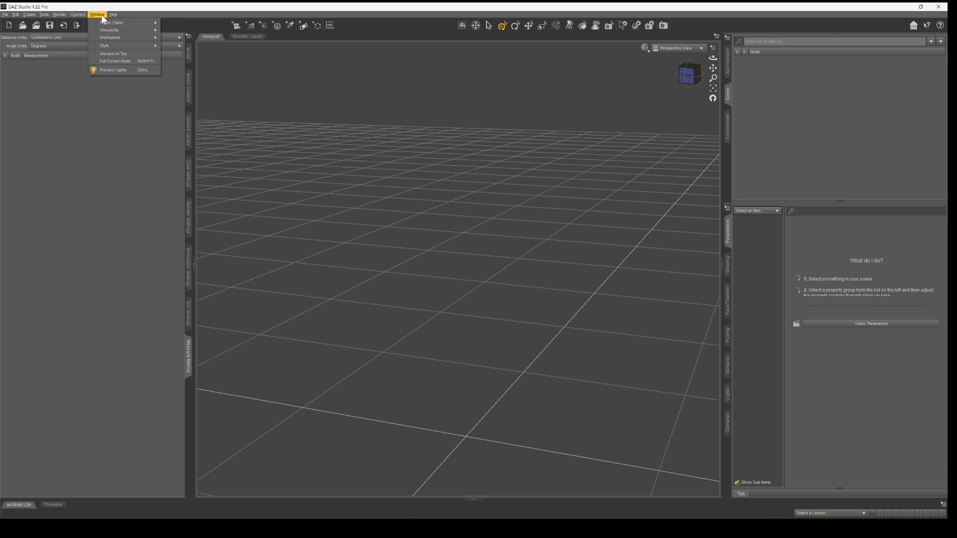
mouse_move(98, 24)
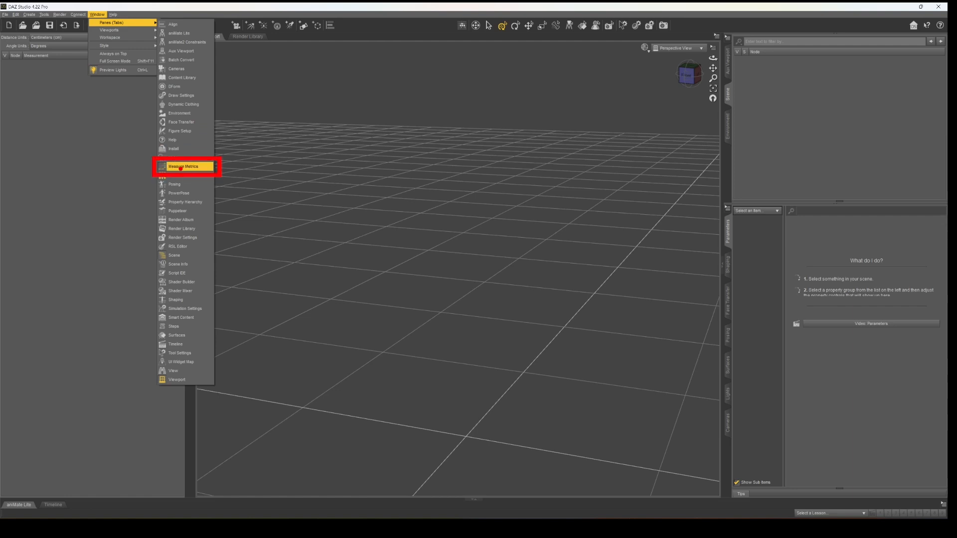
left_click(180, 167)
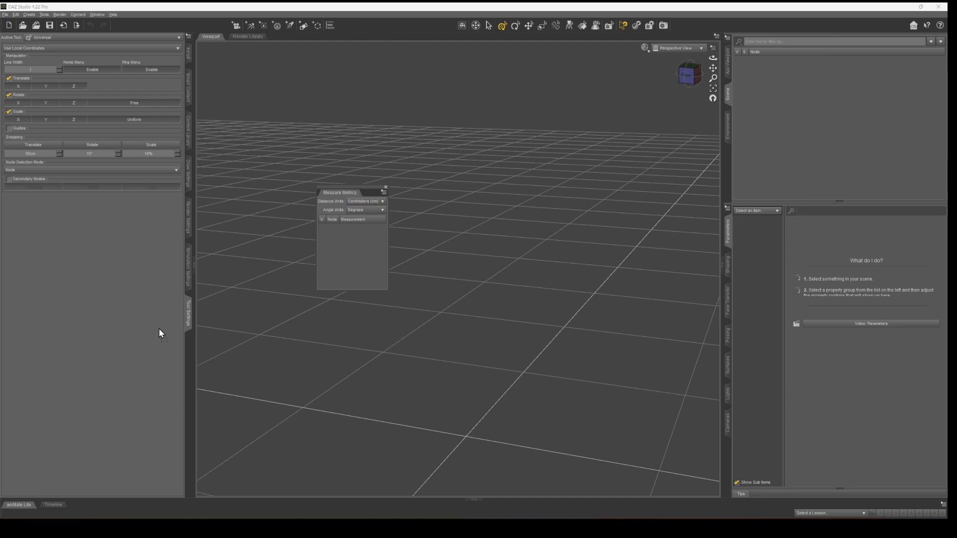
left_click_drag(189, 328, 65, 83)
left_click(62, 38)
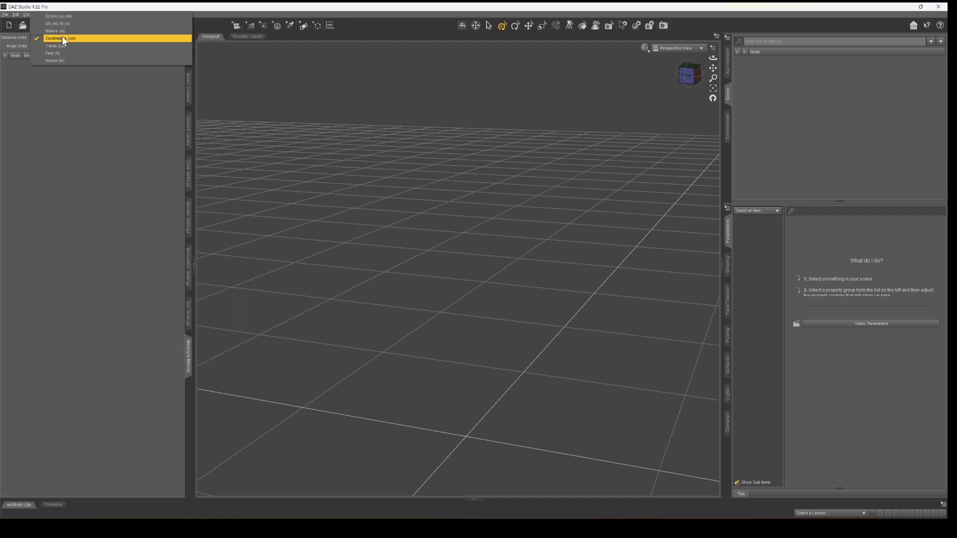
left_click(87, 37)
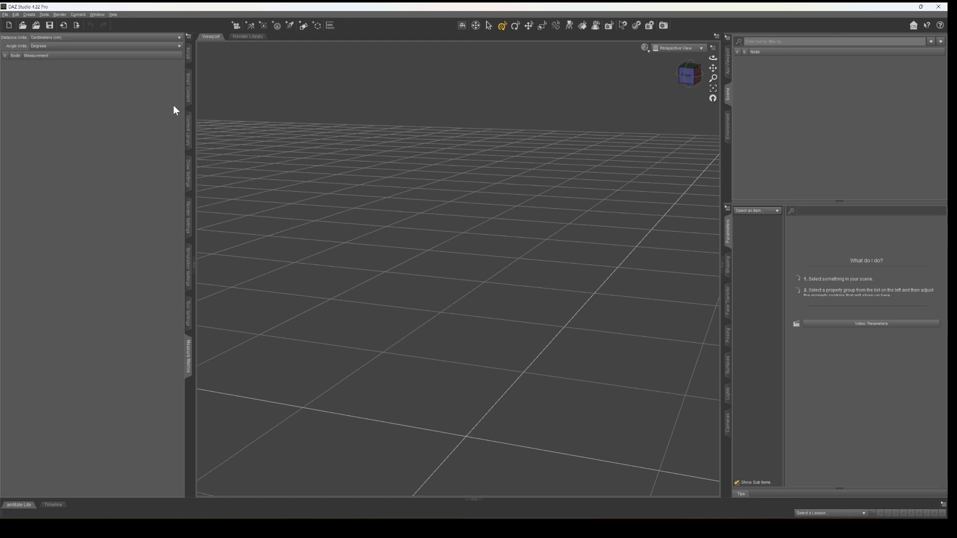
Load the Genesis 8.1 Basic Female figure from the Real World female people in Smart Content
left_click(189, 84)
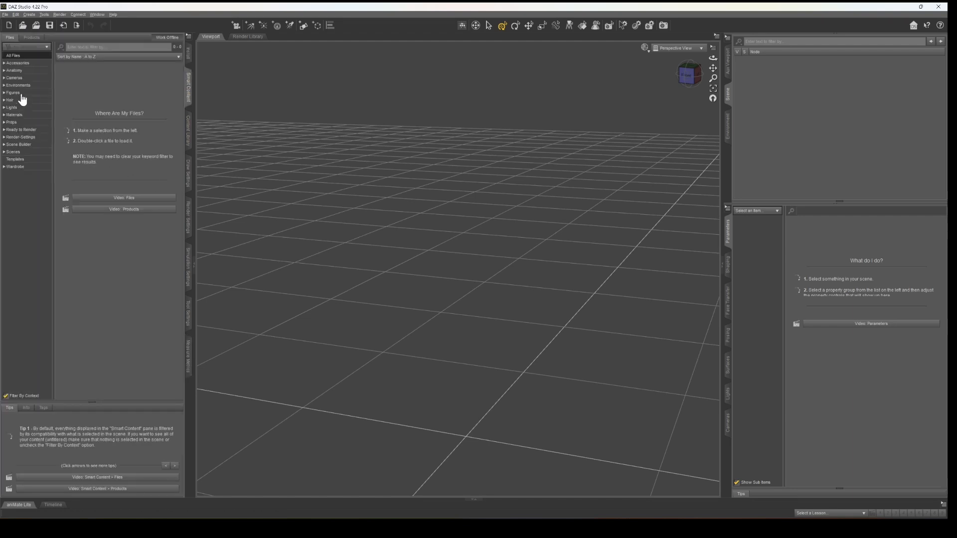
left_click(4, 93)
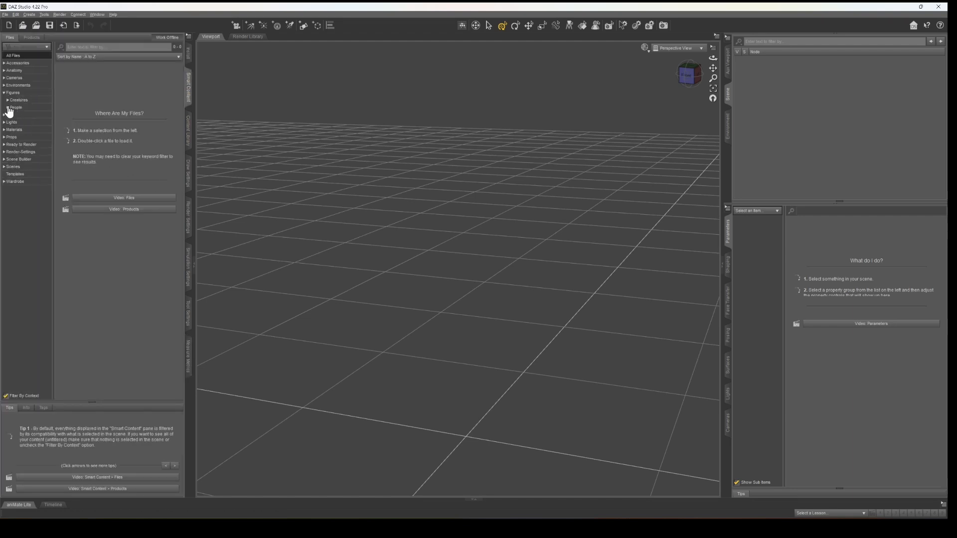
left_click(11, 107)
left_click(12, 115)
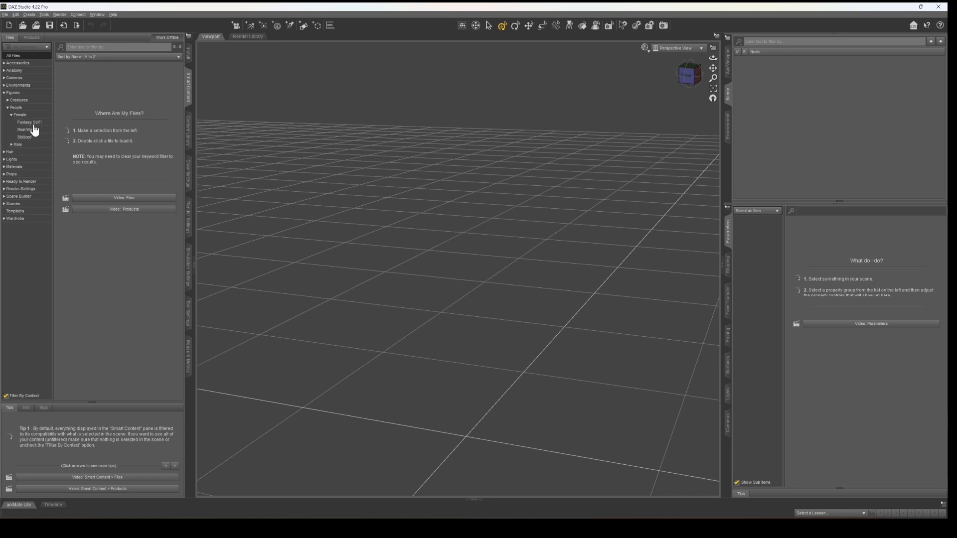
left_click(33, 129)
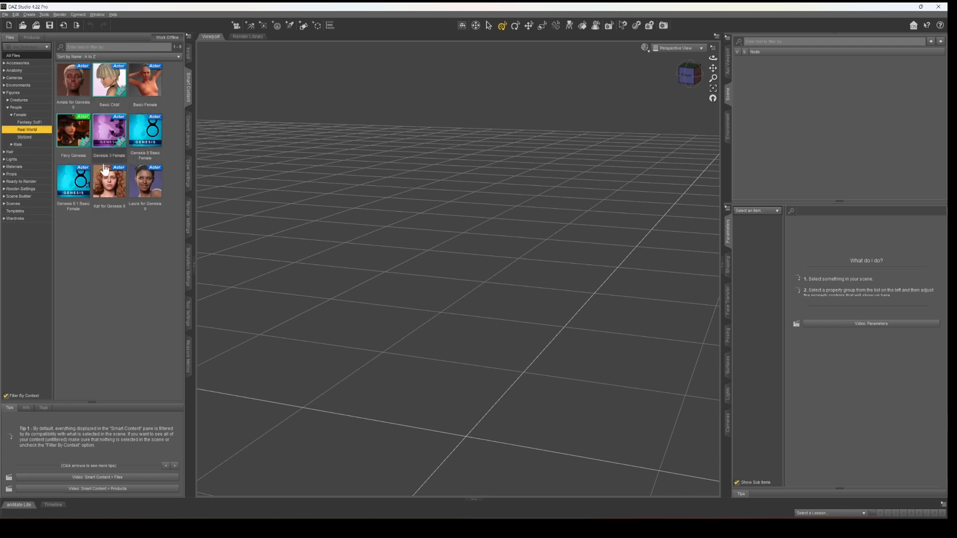
double_click(76, 185)
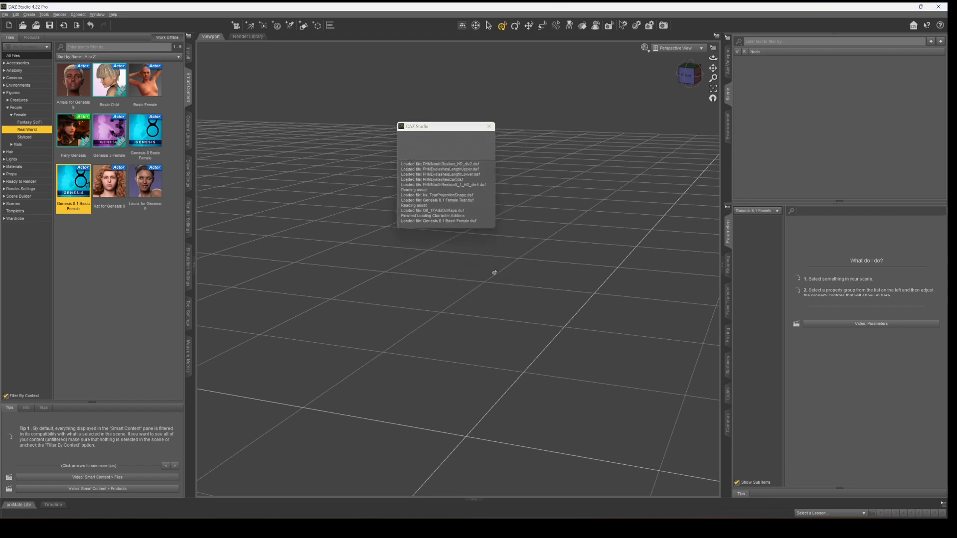
Apply Measure Genesis 8 Female from the Measure Metrics utilities in Smart Content to the selected Genesis 8.1 Female figure
scroll(484, 274, "up", 2)
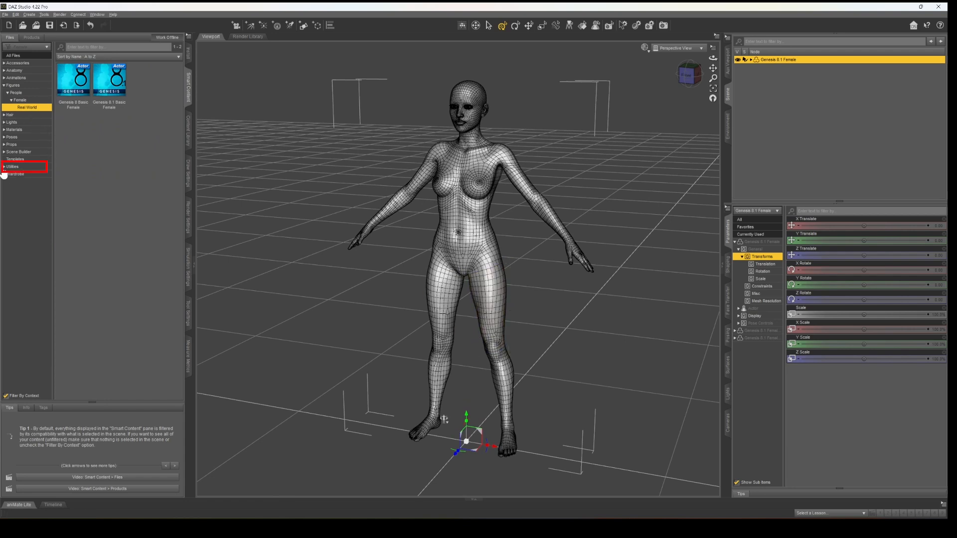
left_click(4, 166)
left_click(21, 175)
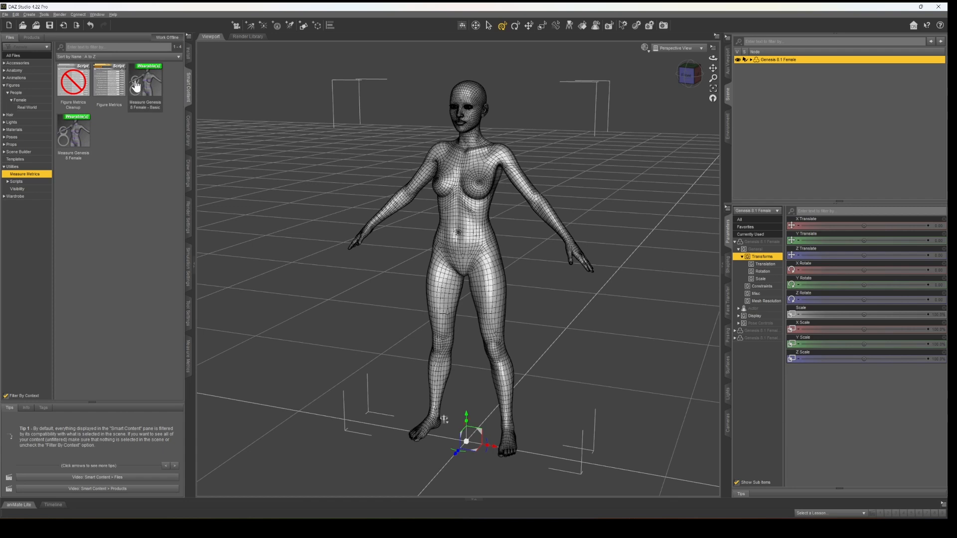
mouse_move(143, 80)
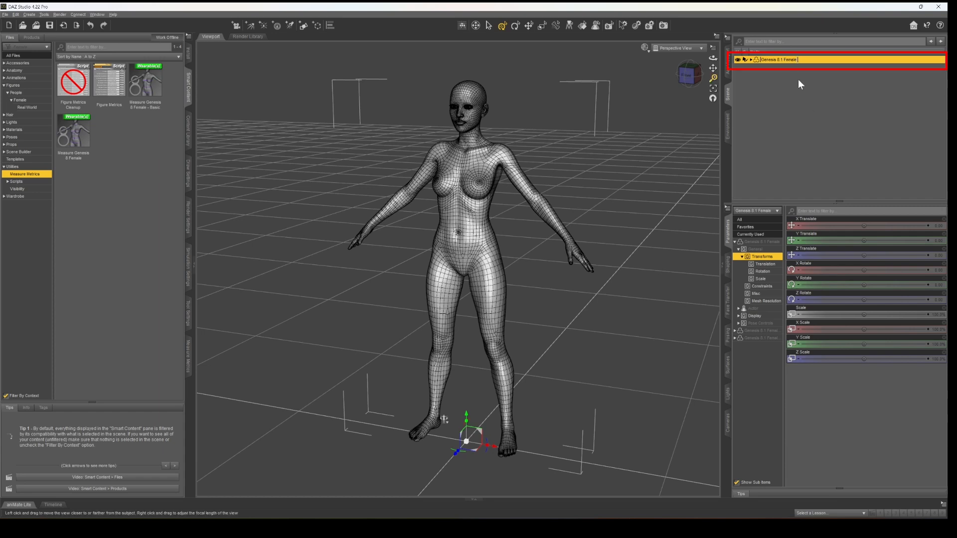
left_click(791, 92)
left_click(772, 60)
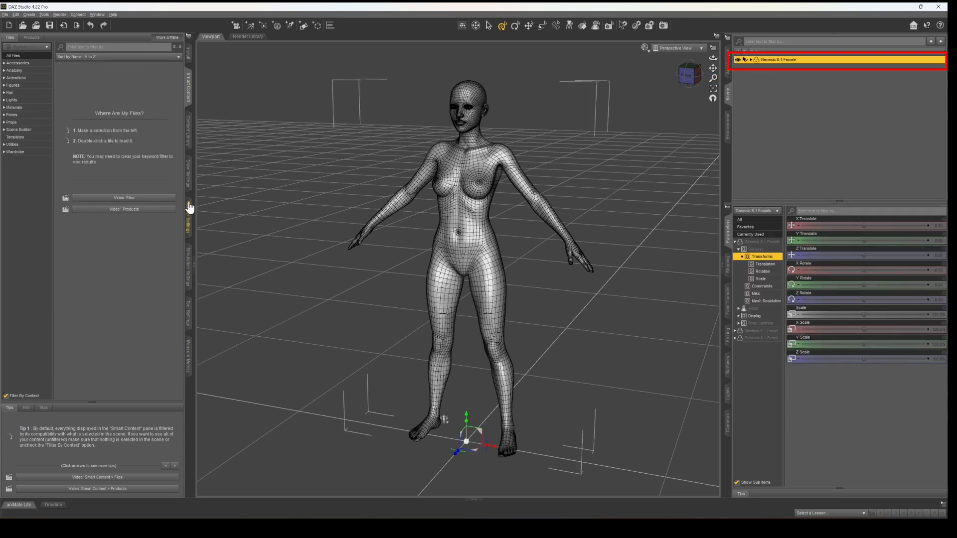
left_click(4, 145)
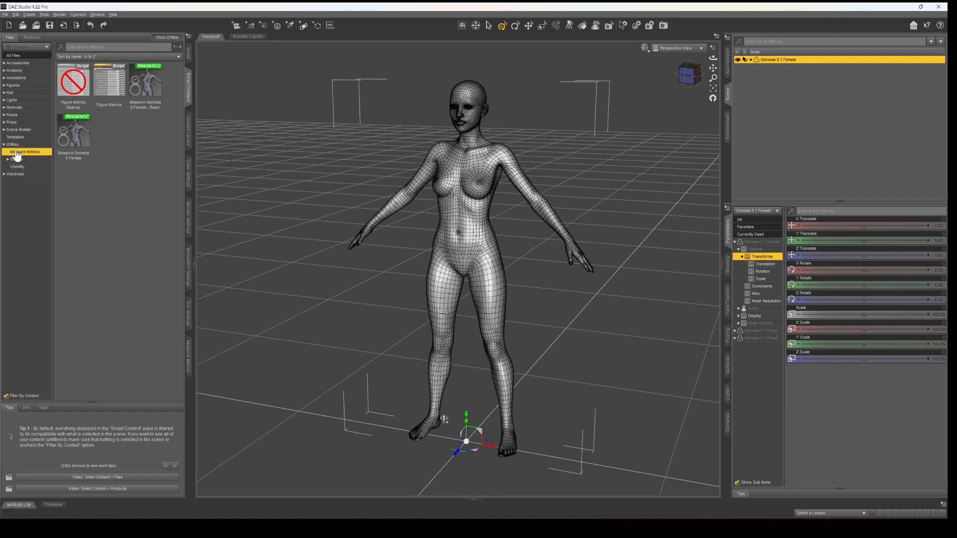
double_click(75, 131)
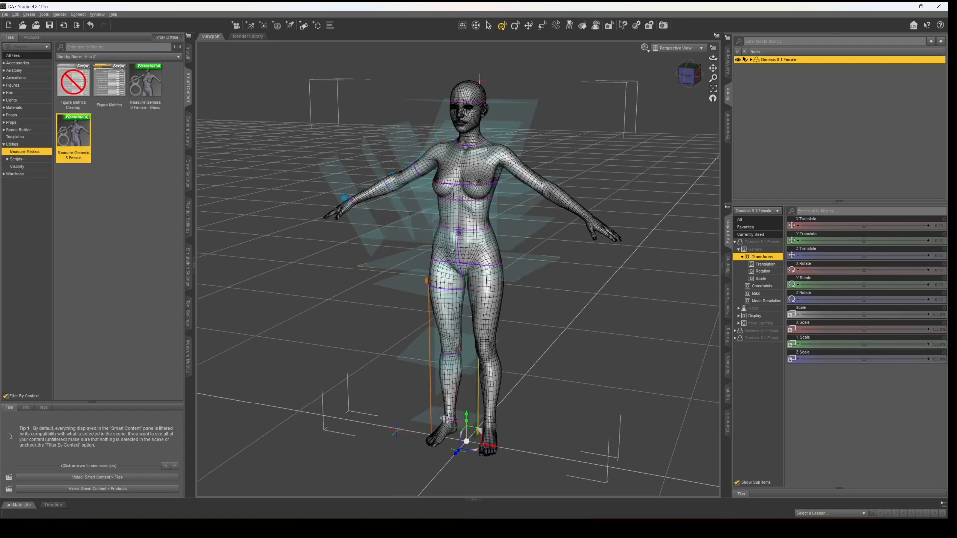
scroll(452, 250, "up", 3)
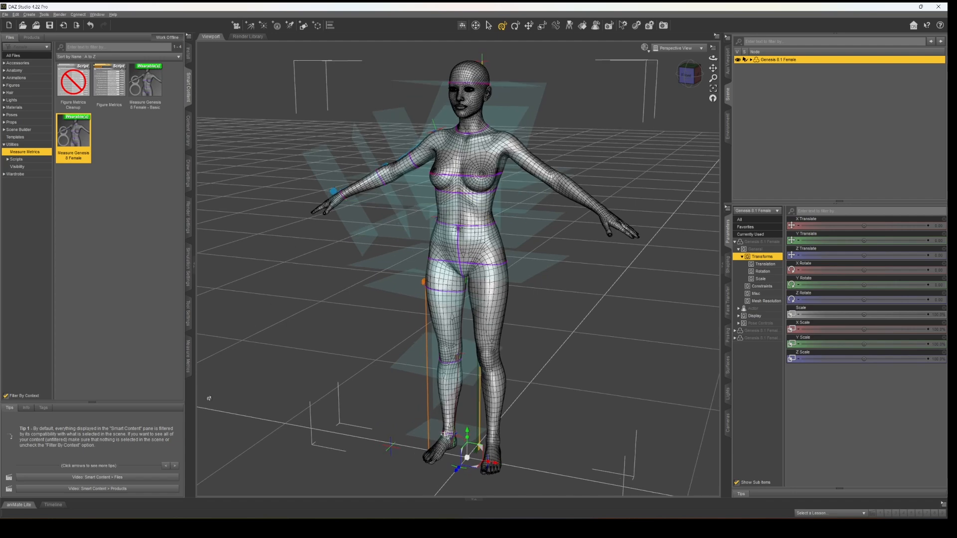
Hide all listed Measure Metrics measurements, from Below Knee Circumference to Height, and set the viewport draw style to Smooth Shaded
left_click(188, 368)
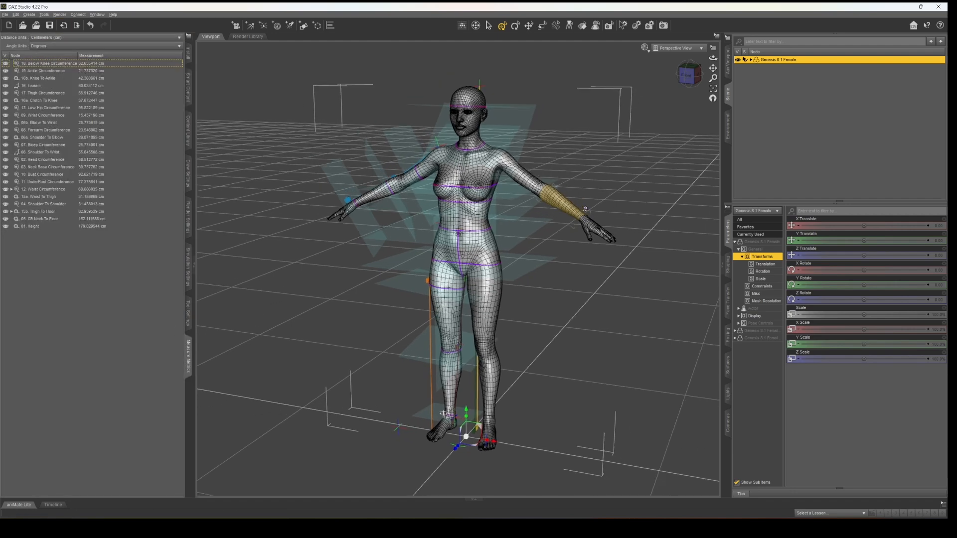
scroll(573, 199, "up", 5)
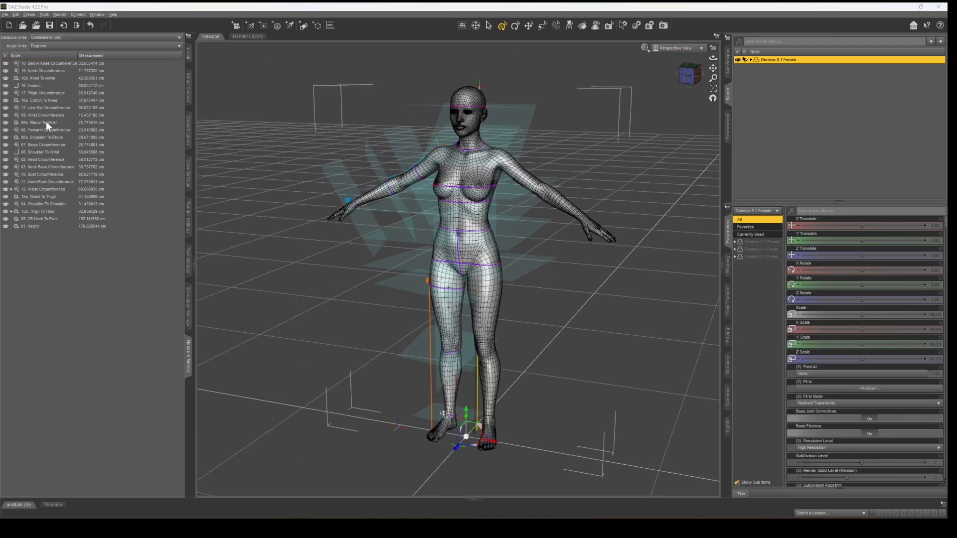
left_click(37, 63)
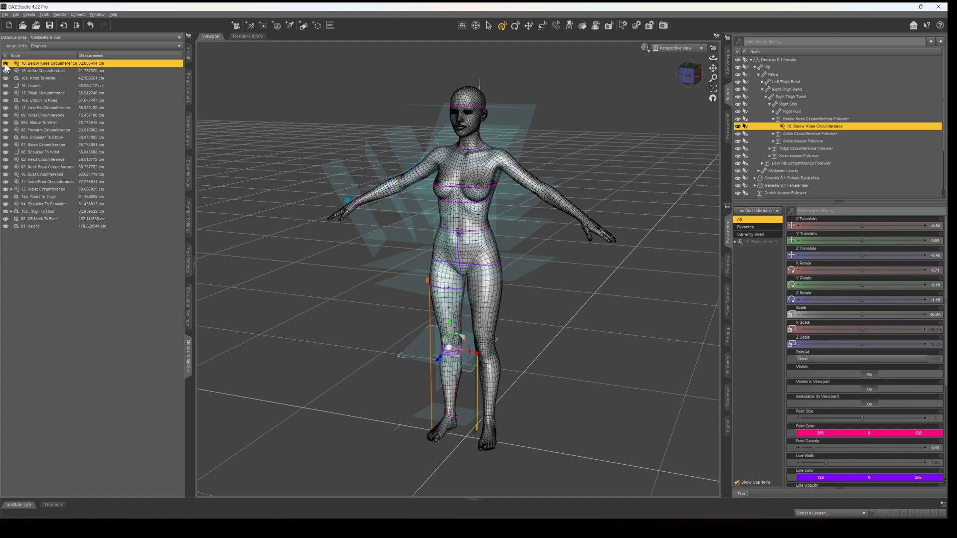
left_click_drag(5, 65, 7, 226)
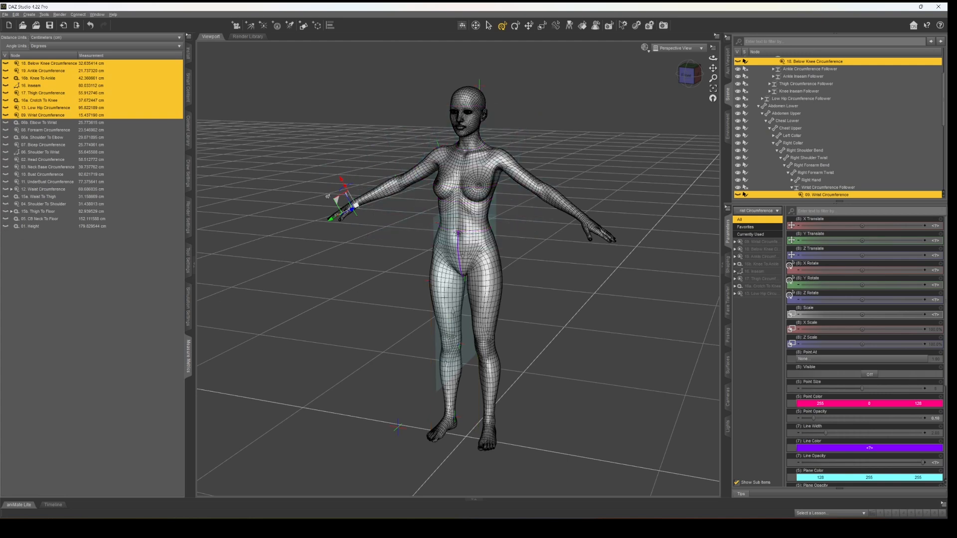
left_click(646, 49)
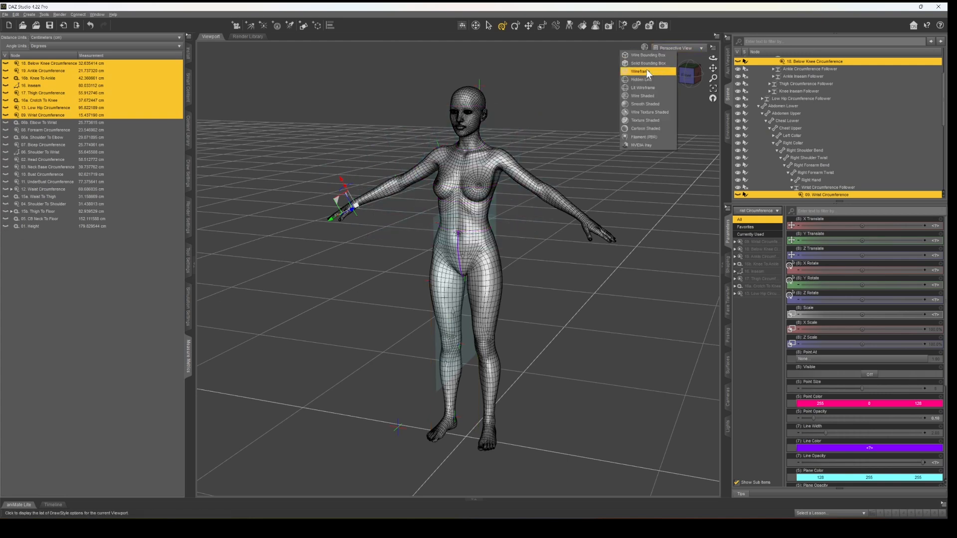
left_click(644, 104)
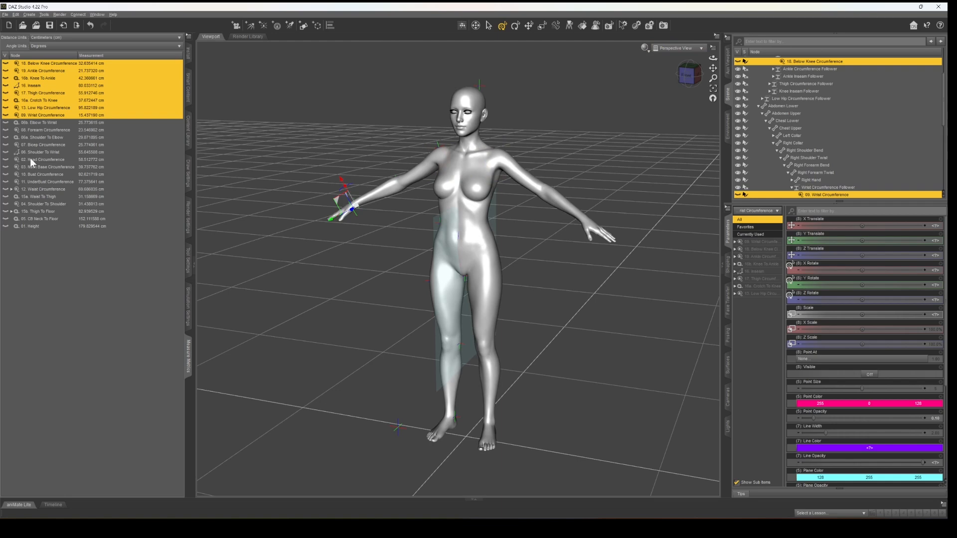
Expand Waist Circumference and make only the Height, Bust, UnderBust, Waist and Low Hip Circumference measurements visible
left_click(6, 190)
left_click(11, 190)
left_click(45, 185)
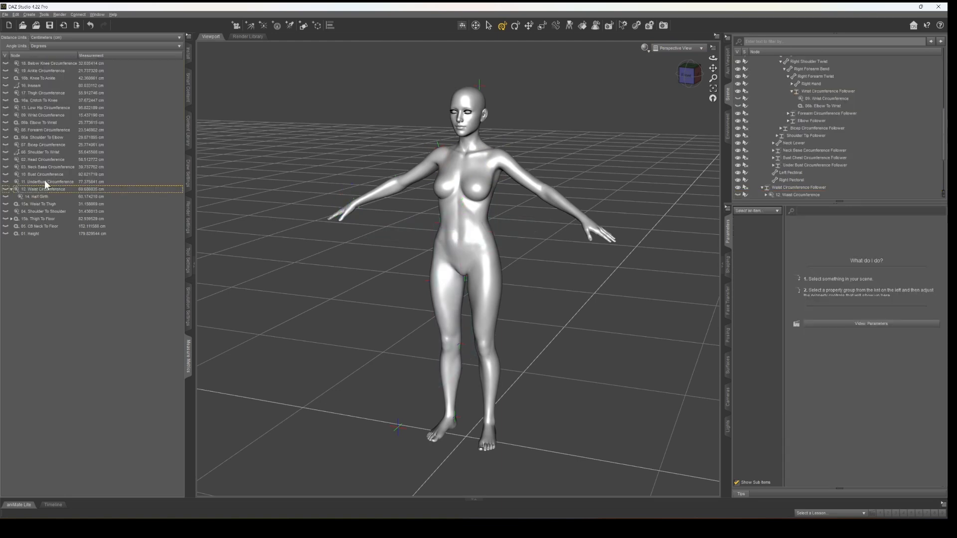
left_click(6, 234)
left_click(6, 175)
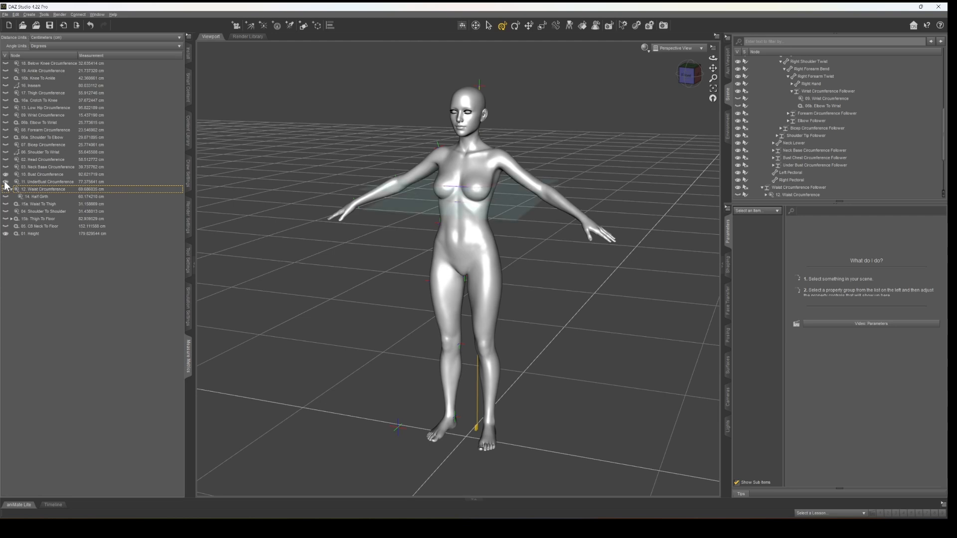
left_click(5, 190)
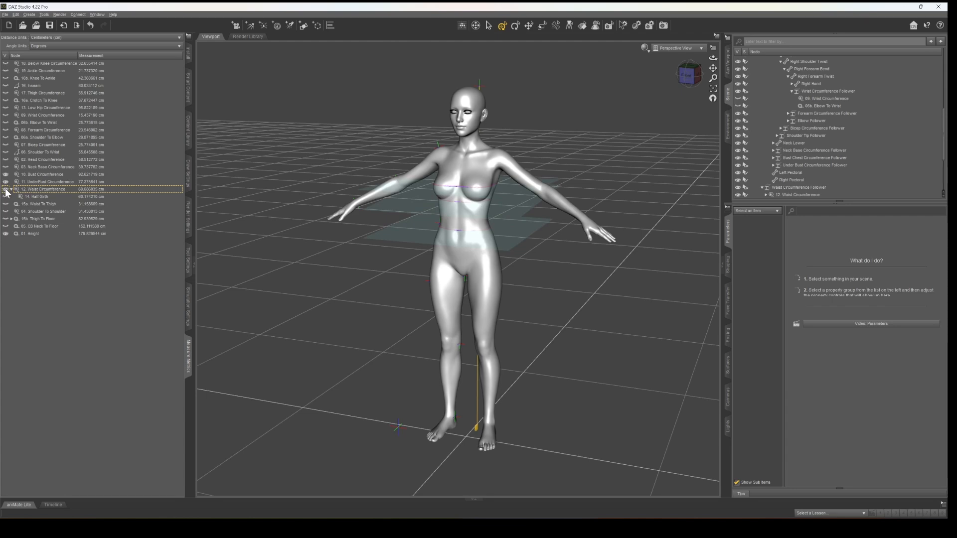
left_click(6, 108)
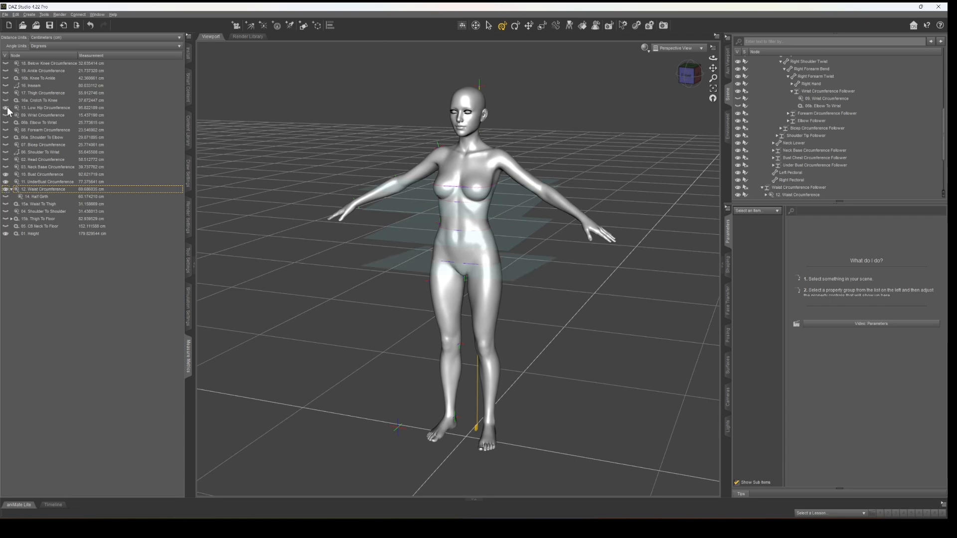
Examine the visible measurement planes on the figure from the front and at an angle, selecting the UnderBust Circumference
scroll(467, 275, "up", 3)
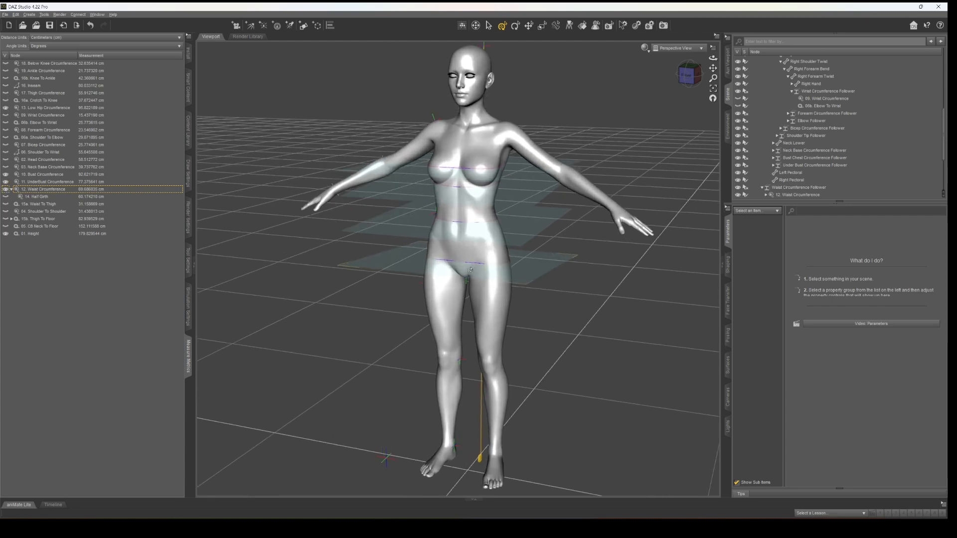
mouse_move(688, 80)
left_mouse_down()
mouse_move(627, 74)
mouse_move(676, 75)
left_mouse_up()
left_click(689, 75)
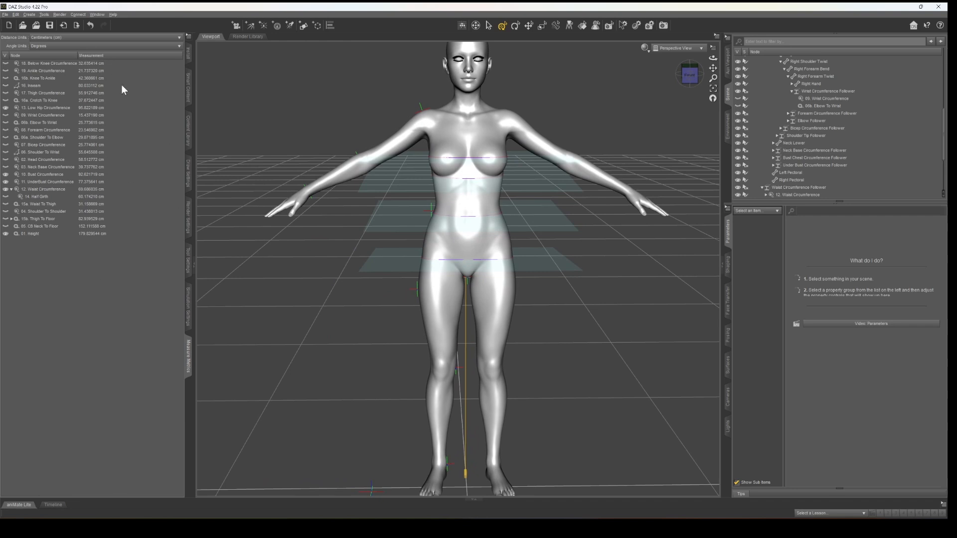
left_click(554, 204)
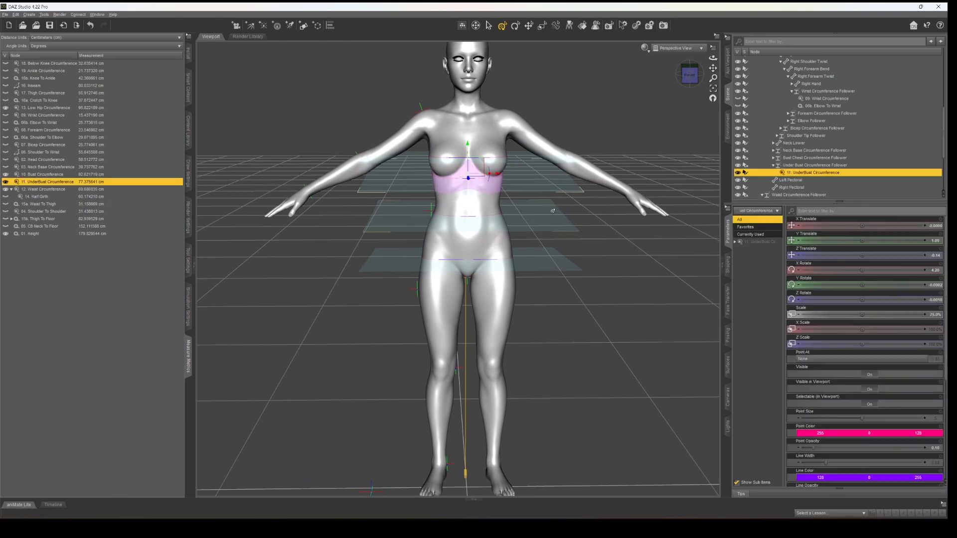
left_click(543, 269)
left_click_drag(688, 72, 686, 74)
left_click(65, 182)
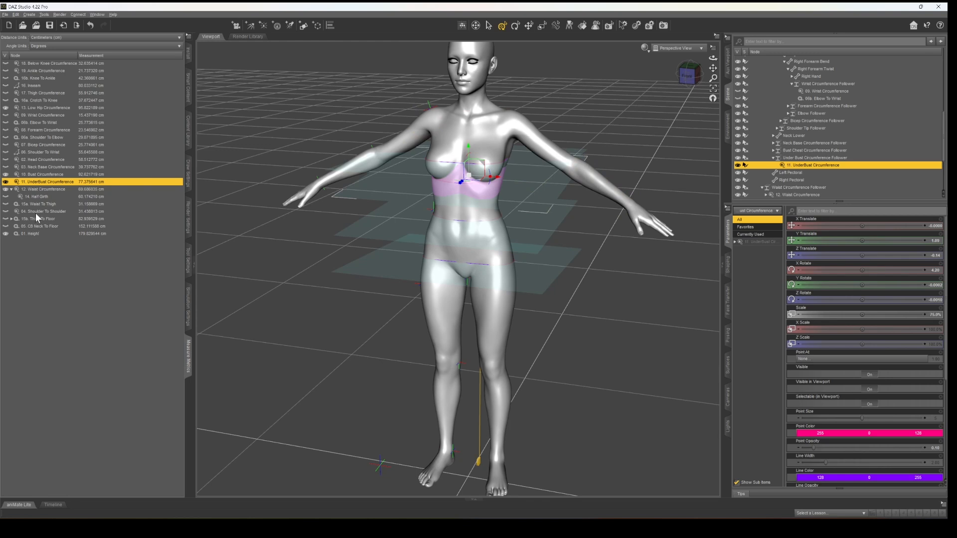
Check the Height and Waist Circumference measurements, keeping Centimeters (cm) as the distance units
left_click(98, 234)
left_click(122, 37)
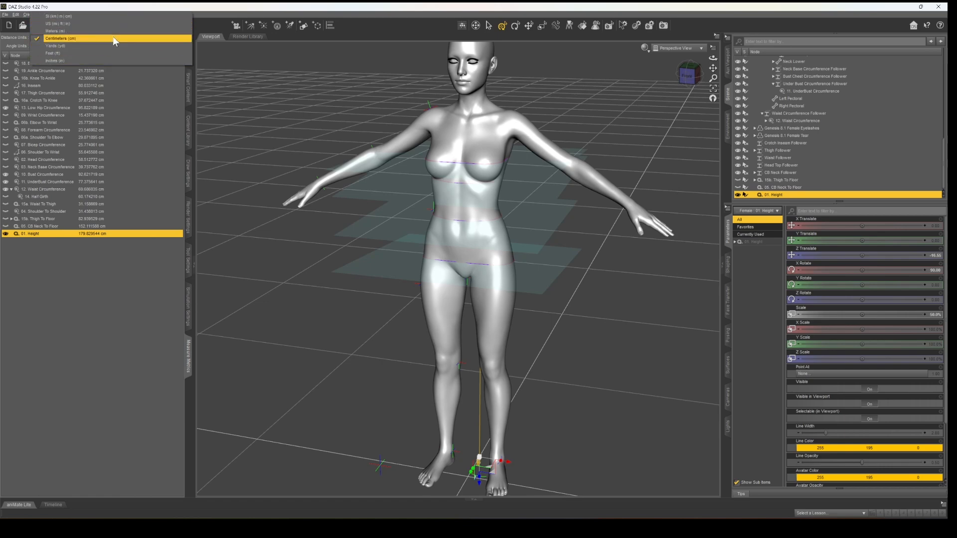
left_click(113, 37)
left_click(88, 189)
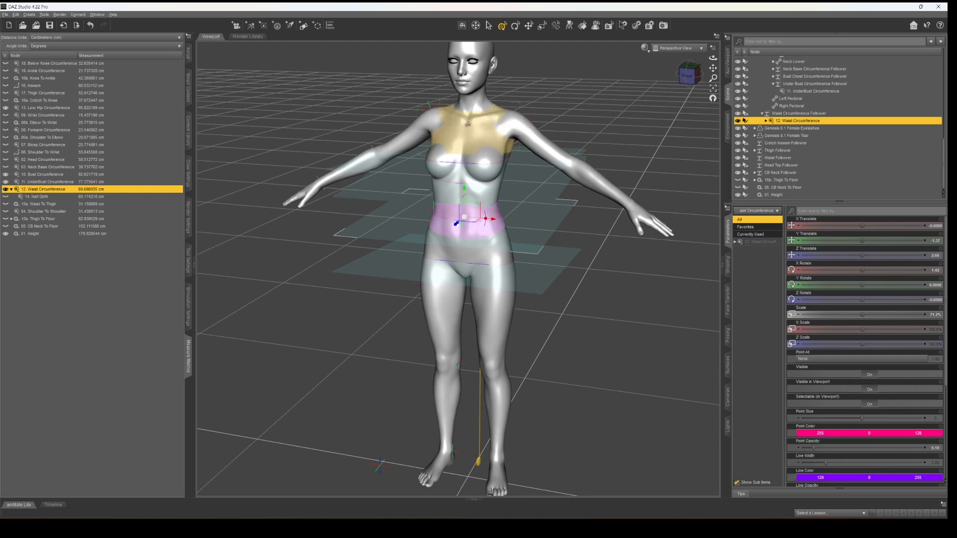
Select Genesis 8.1 Female at the root of the scene hierarchy and show its shaping morphs
scroll(822, 113, "up", 8)
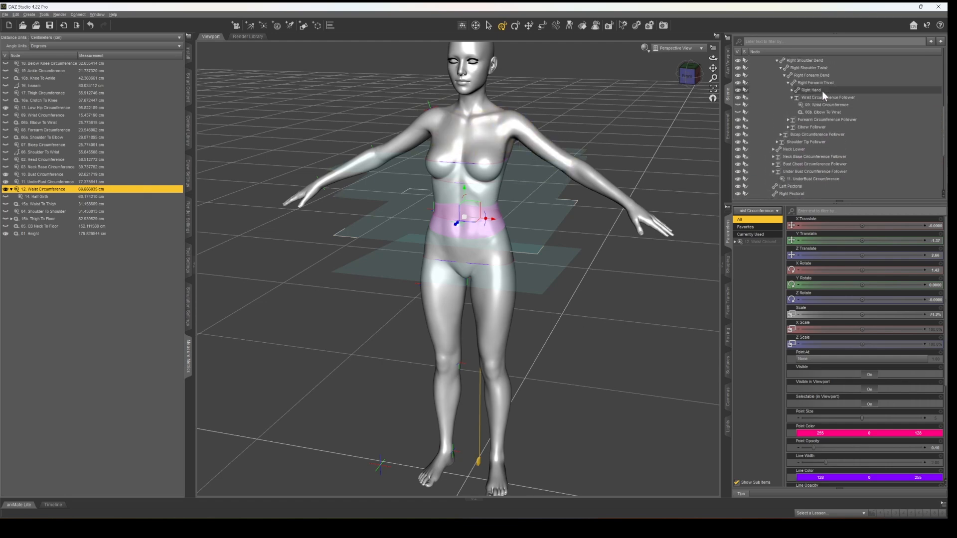
scroll(815, 82, "up", 5)
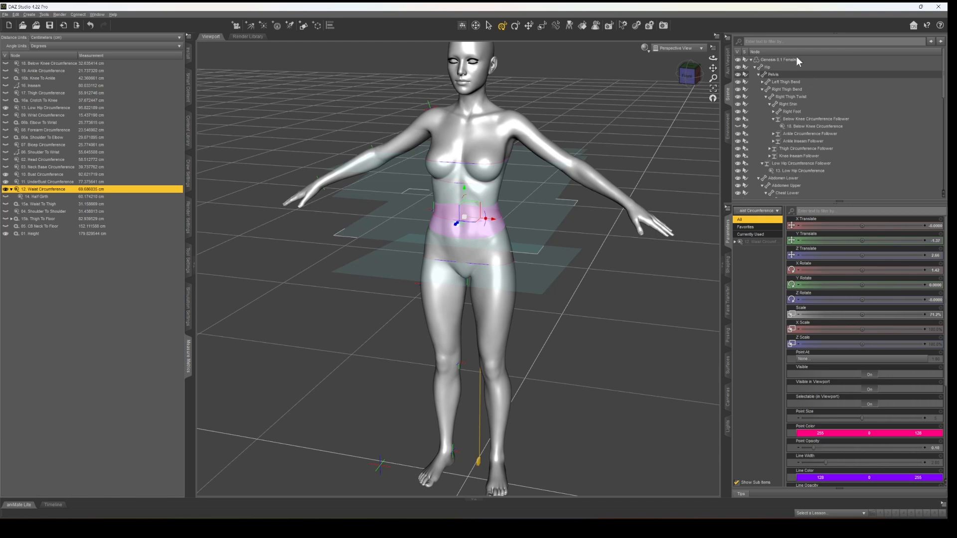
left_click(787, 60)
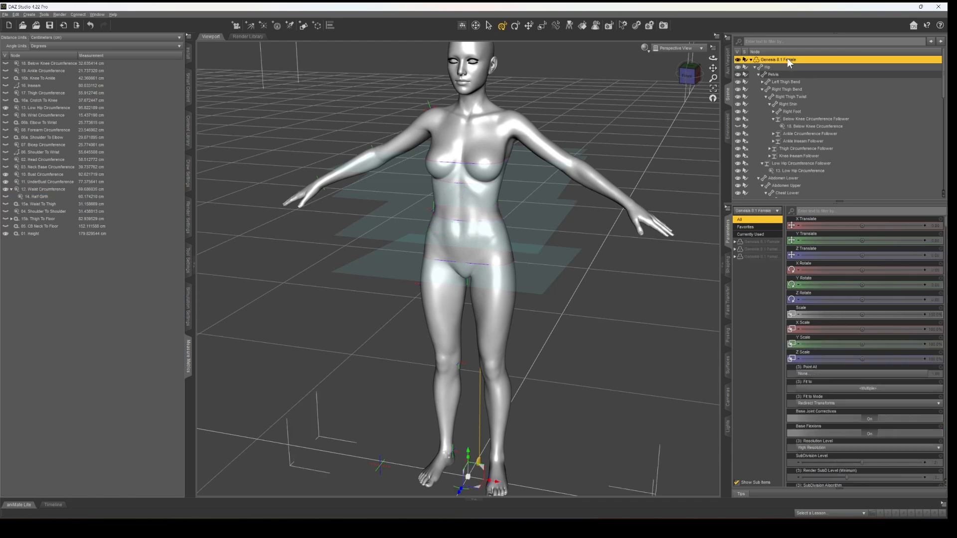
left_click(728, 268)
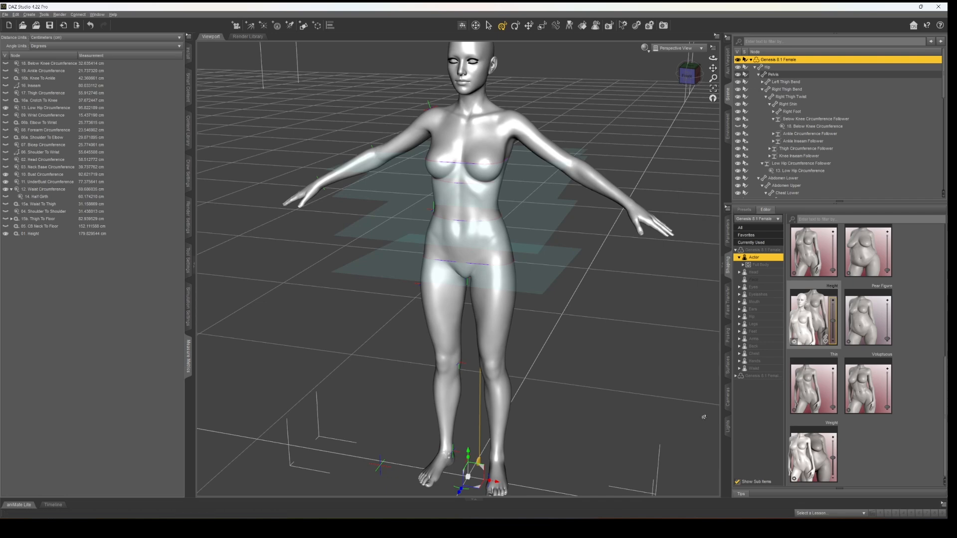
Browse the Actor body morphs and view the Genesis 8 Female Body Morphs store page in the browser before returning to DAZ Studio
scroll(823, 229, "down", 3)
scroll(878, 293, "down", 5)
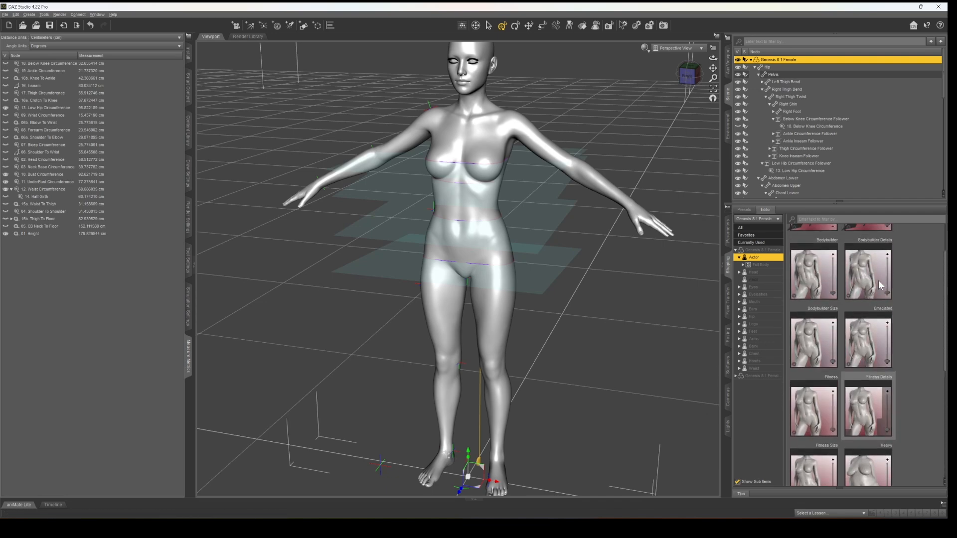
scroll(877, 284, "up", 2)
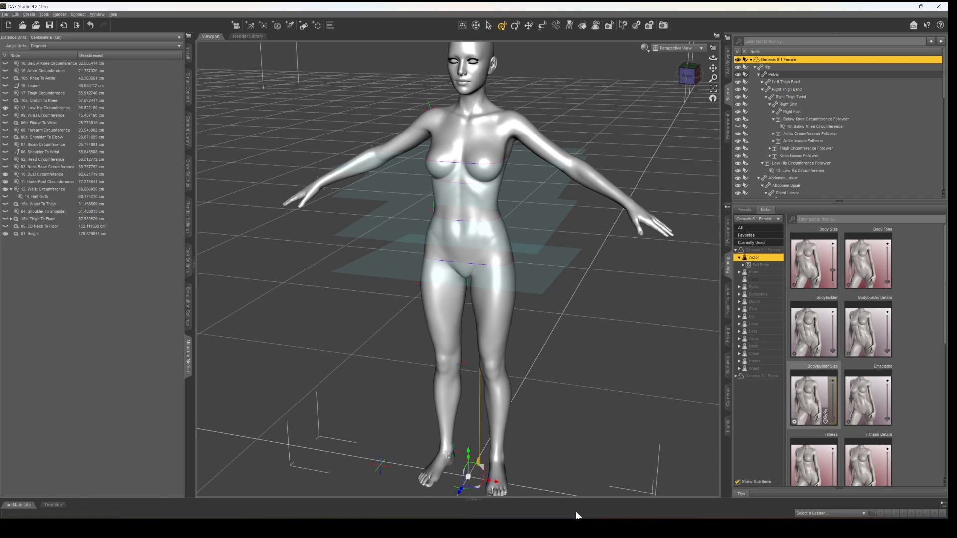
left_click(532, 505)
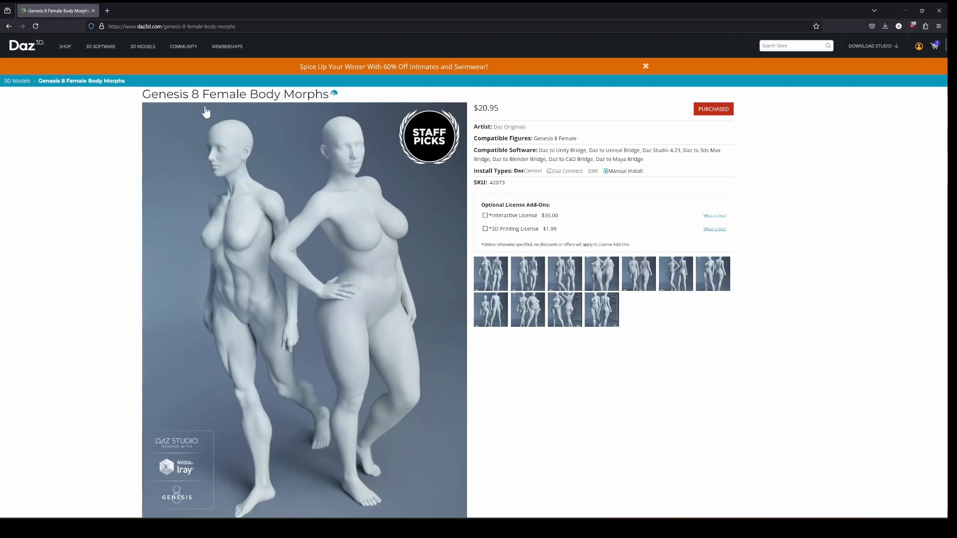
left_click(906, 11)
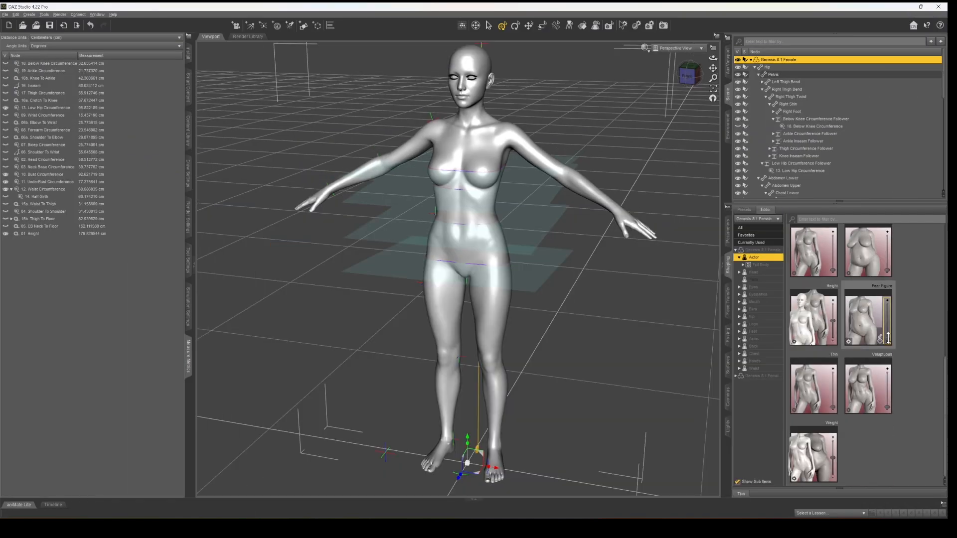
Try the Pear Figure morph, set the Weight morph to about -16.7%, and open the Weight morph's parameter options
mouse_move(887, 337)
left_mouse_down()
mouse_move(888, 303)
mouse_move(888, 337)
left_mouse_up()
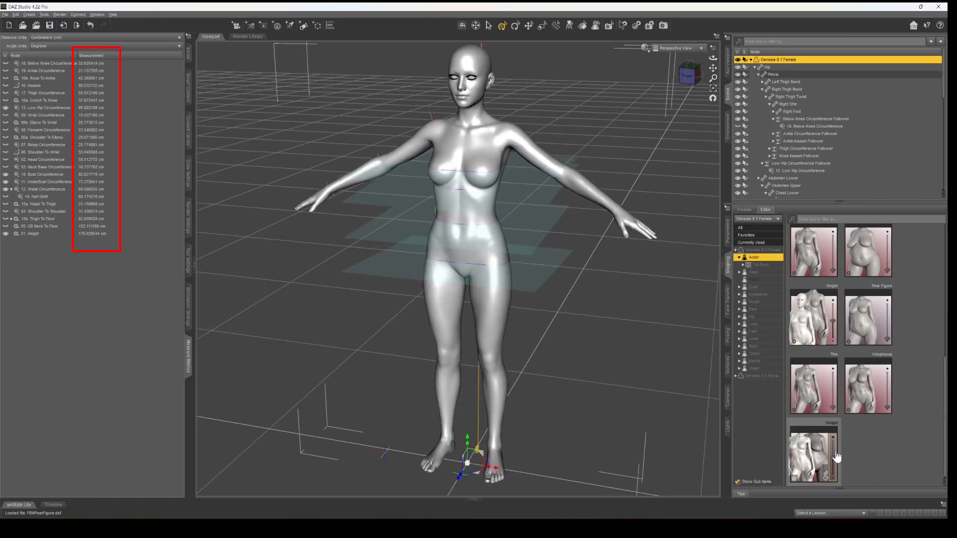
mouse_move(834, 454)
left_mouse_down()
mouse_move(833, 440)
mouse_move(833, 462)
left_mouse_up()
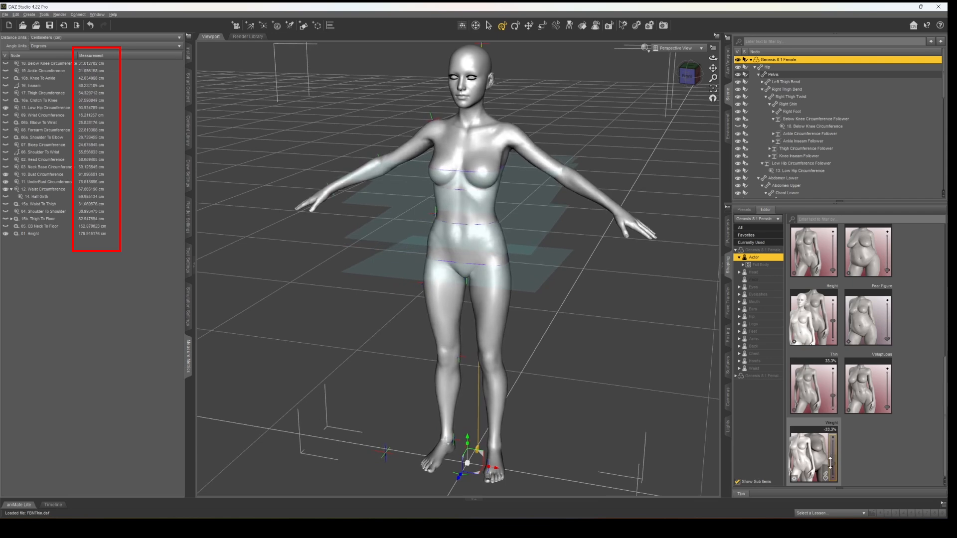
right_click(793, 479)
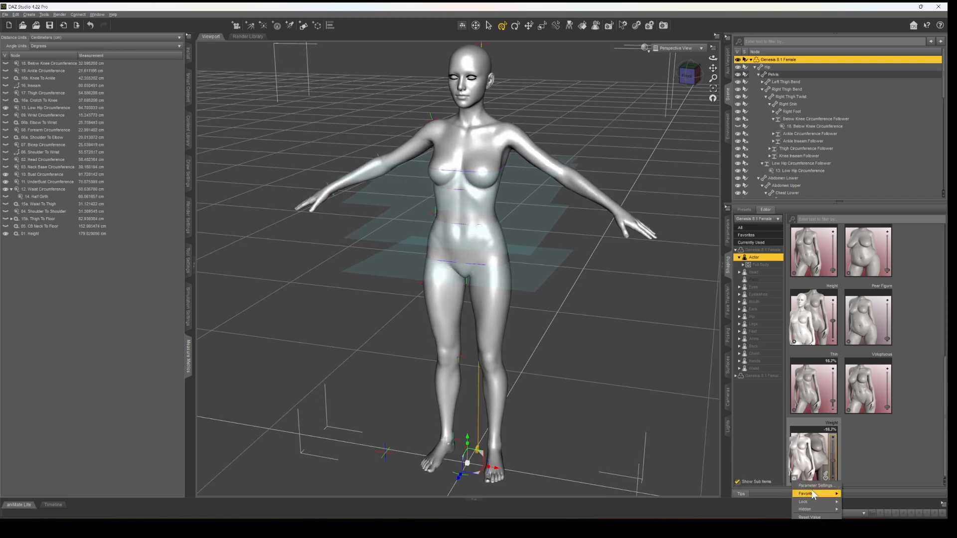
mouse_move(809, 502)
Show the shaping morphs for the figure's chest
left_click(742, 315)
left_click(743, 354)
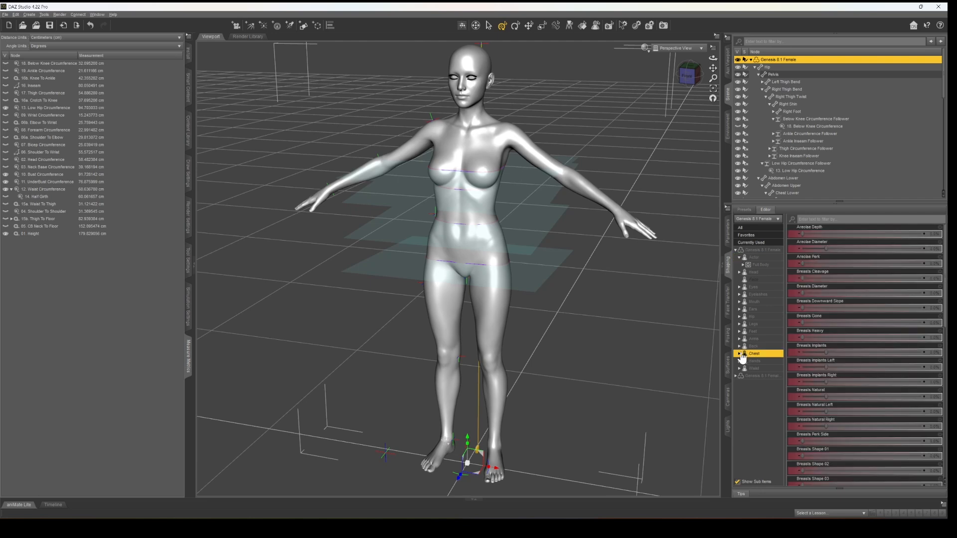
Show the chest's Real World morphs and set Breasts Natural to about 33.4%
left_click(739, 353)
left_click(760, 362)
scroll(842, 316, "down", 2)
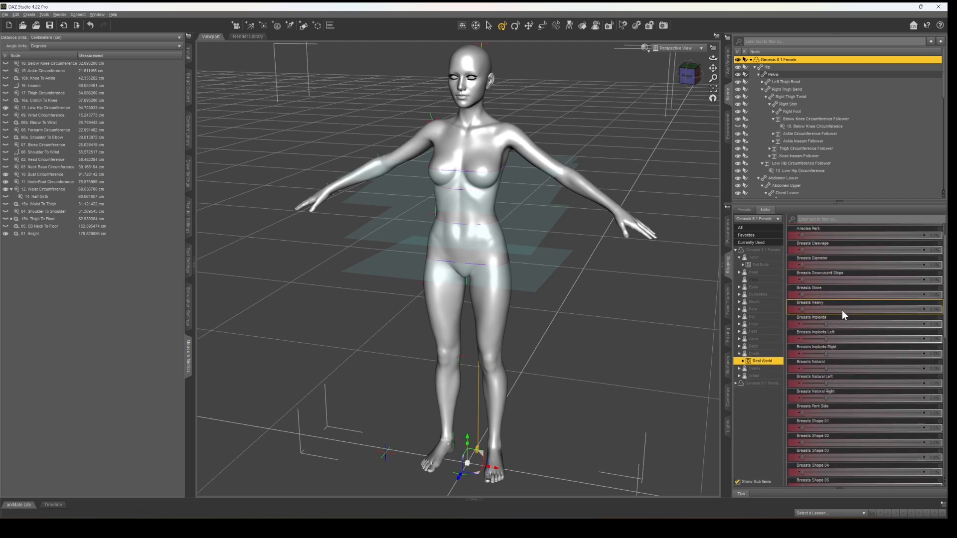
left_click_drag(824, 367, 858, 367)
Check the figure from its side, set Breasts Natural to about 63.6% and raise Bust Circumference to about 47%
left_click(689, 88)
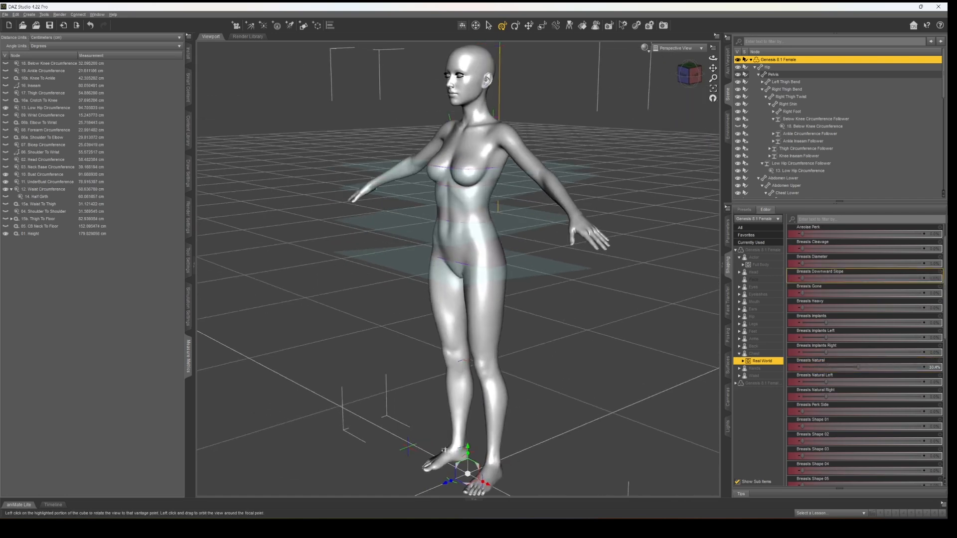
scroll(555, 120, "up", 5)
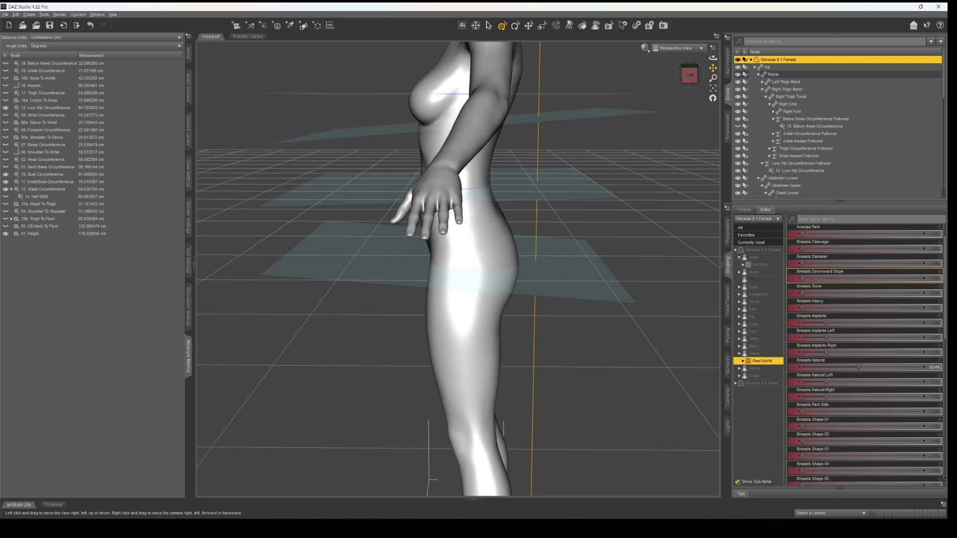
left_click_drag(712, 68, 677, 106)
scroll(676, 106, "down", 3)
scroll(677, 107, "up", 4)
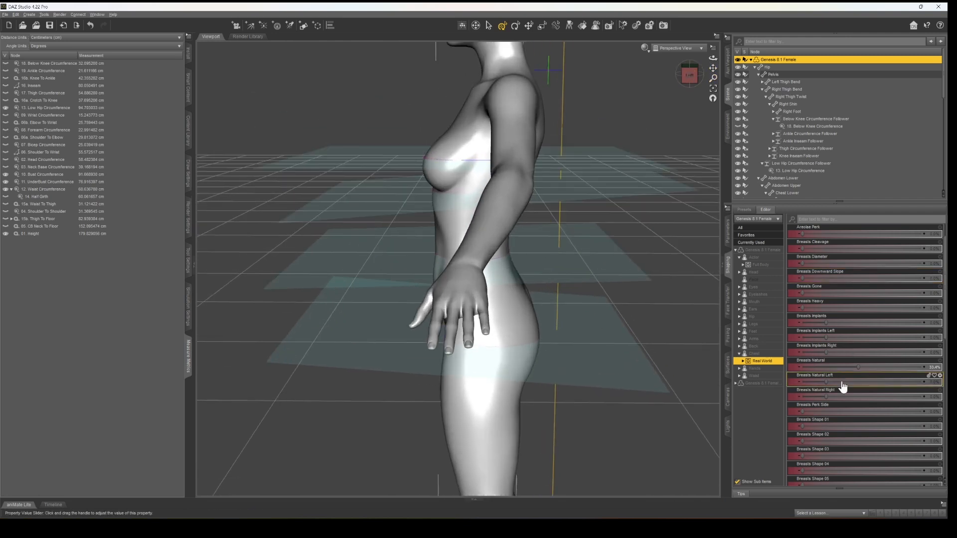
left_click_drag(854, 370, 887, 360)
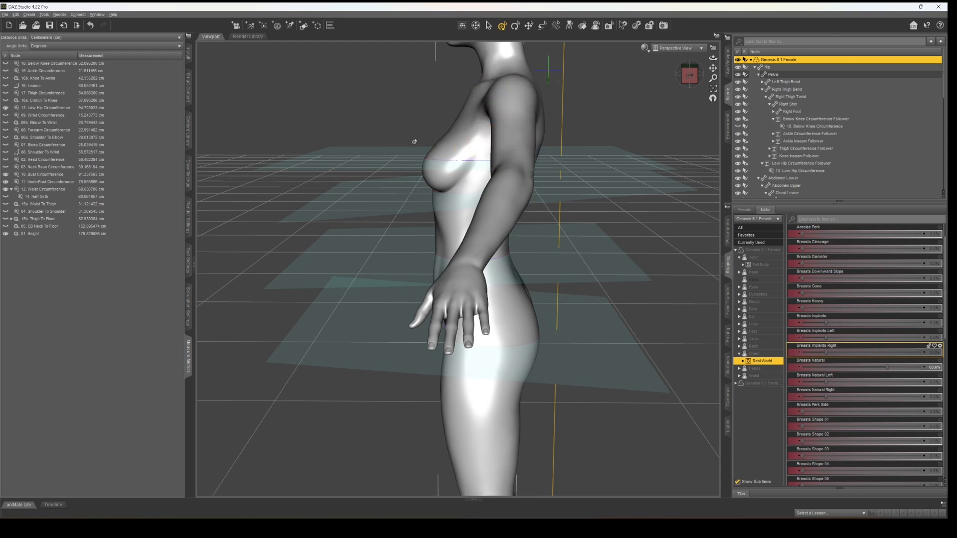
left_click_drag(944, 330, 944, 468)
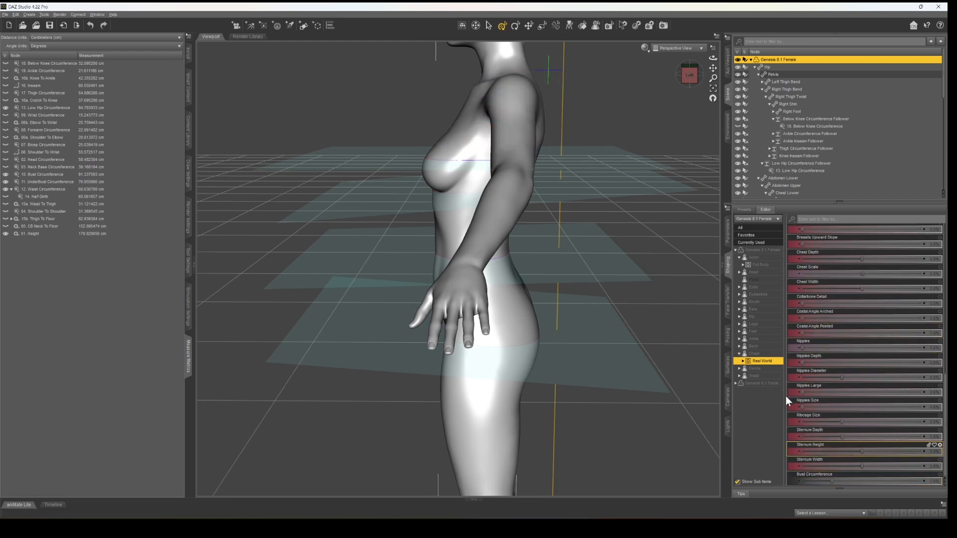
left_click_drag(836, 488, 845, 488)
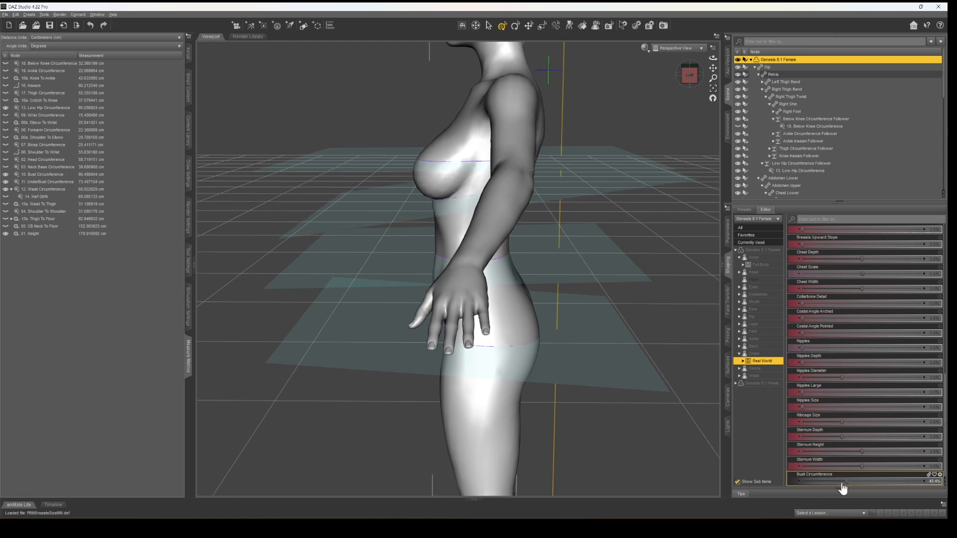
Select the 10. Bust Circumference measurement and view its band from the figure's side
left_click(83, 174)
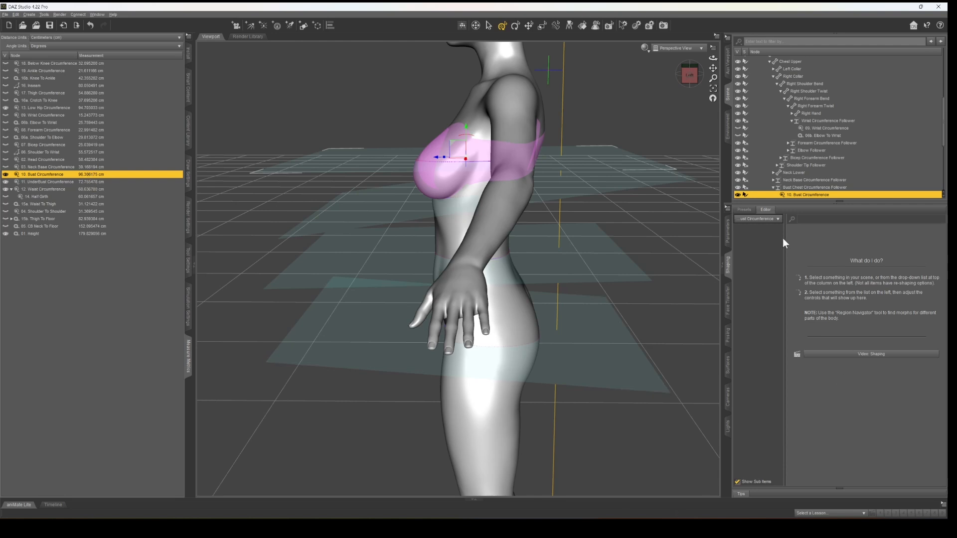
left_click(727, 264)
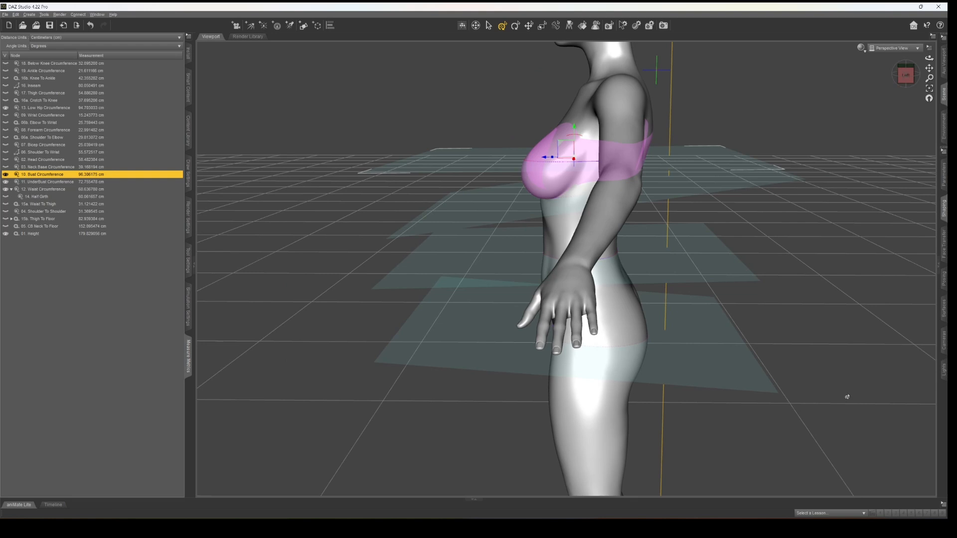
left_click(943, 209)
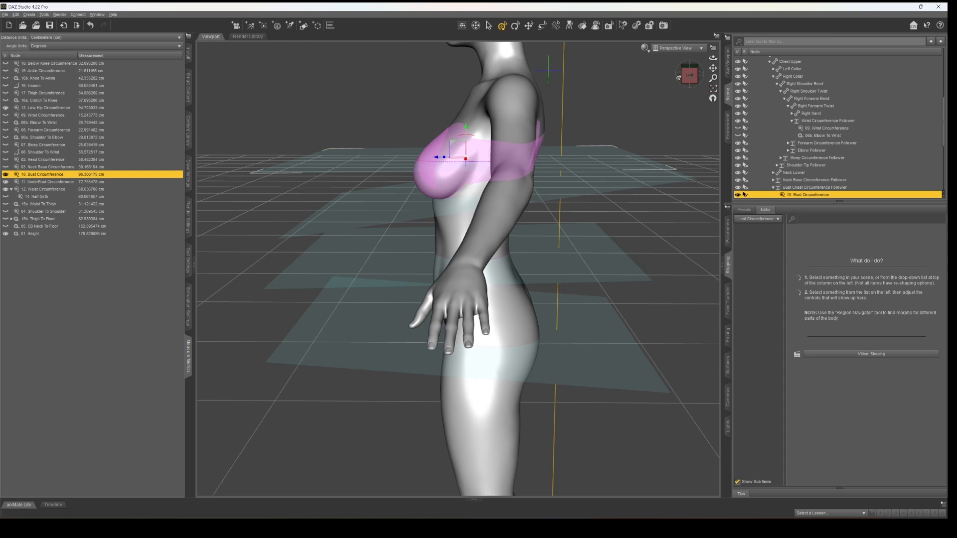
left_click_drag(689, 75, 687, 79)
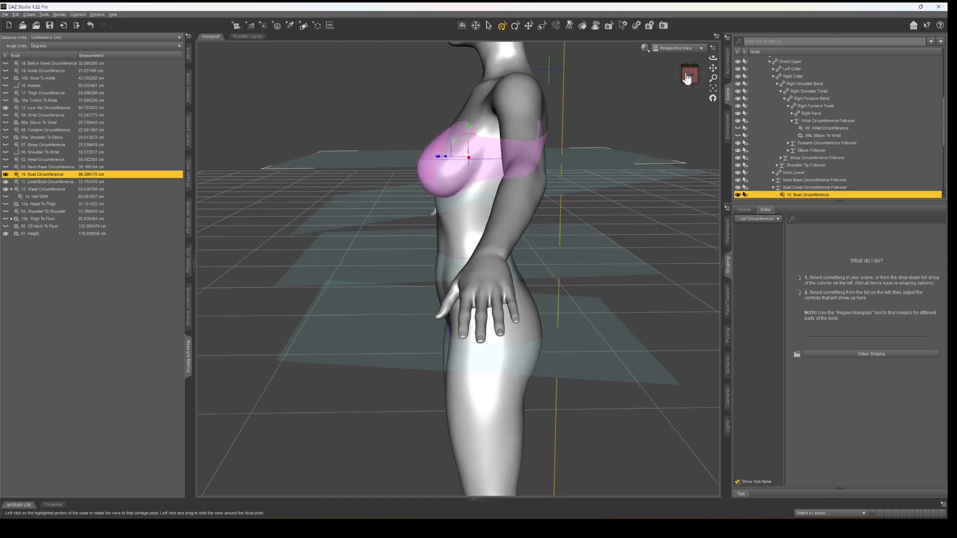
Adjust the height of the Bust Circumference measuring plane on the chest, undoing the trial moves
left_click_drag(466, 128, 465, 136)
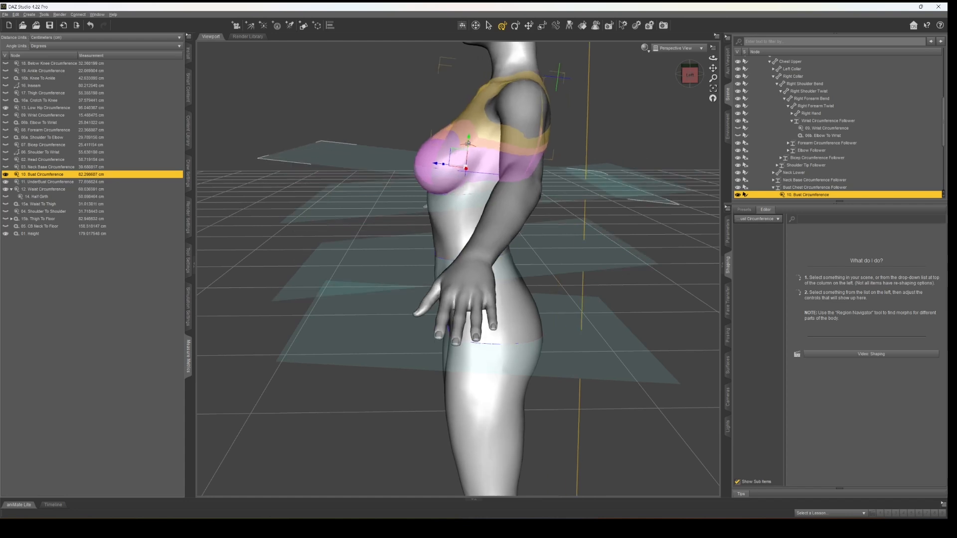
key("ctrl+z")
left_click_drag(466, 140, 465, 153)
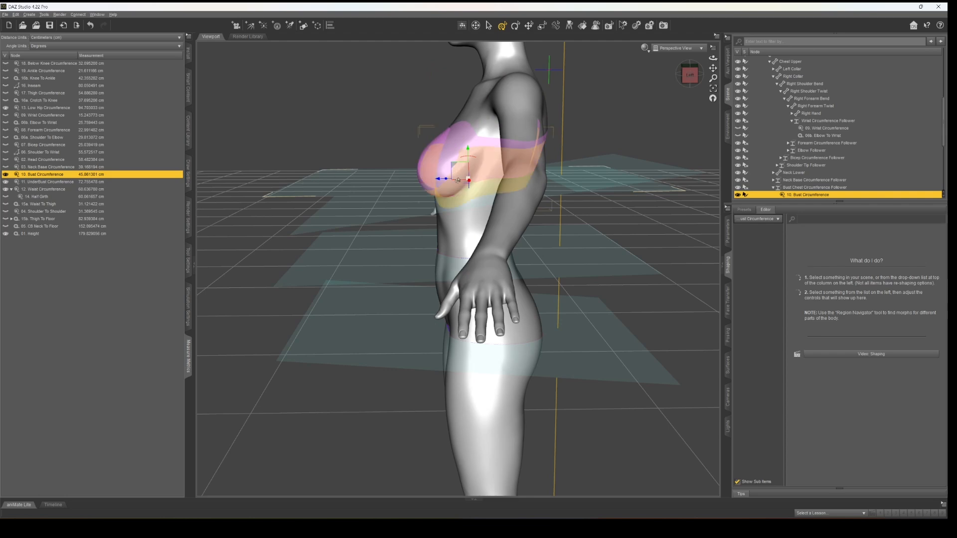
scroll(640, 96, "up", 4)
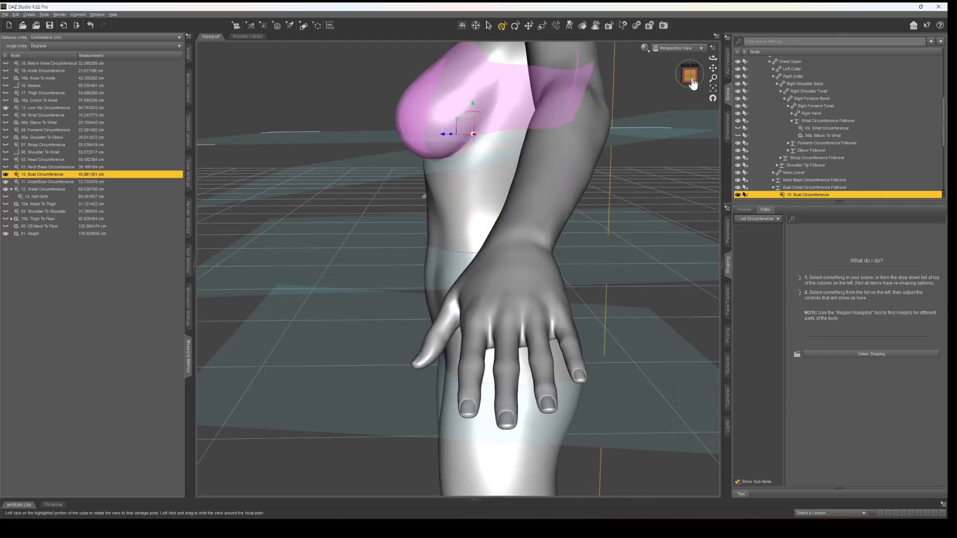
mouse_move(689, 75)
left_mouse_down()
mouse_move(628, 76)
mouse_move(717, 74)
mouse_move(699, 74)
left_mouse_up()
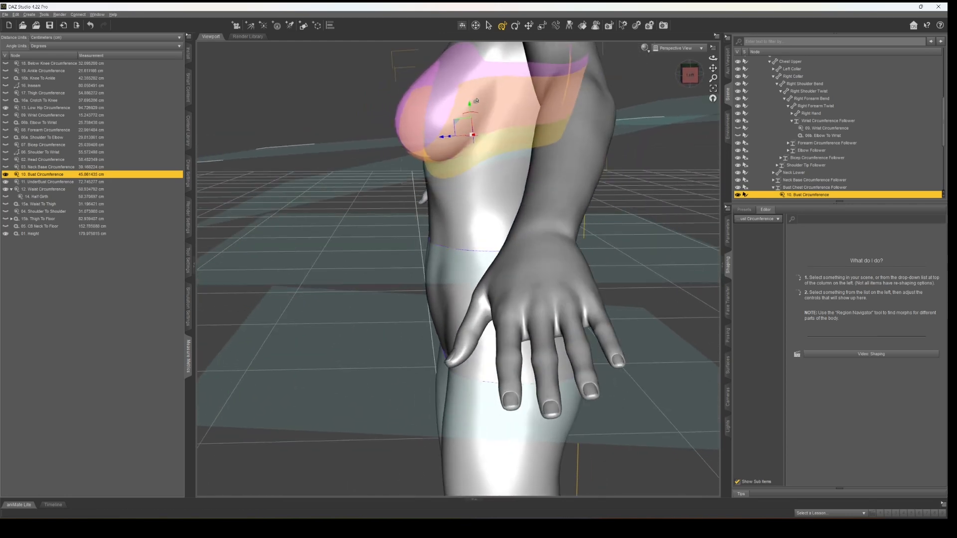
key("ctrl+z")
left_click_drag(474, 106, 476, 84)
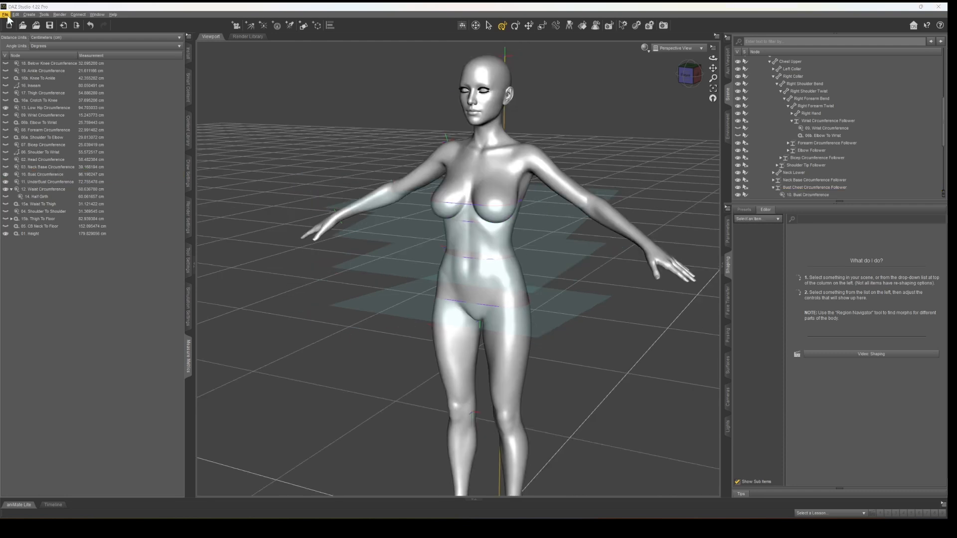
Export the selected Genesis 8.1 Female figure as a binary FBX file, including face groups as polygon sets
left_click(5, 15)
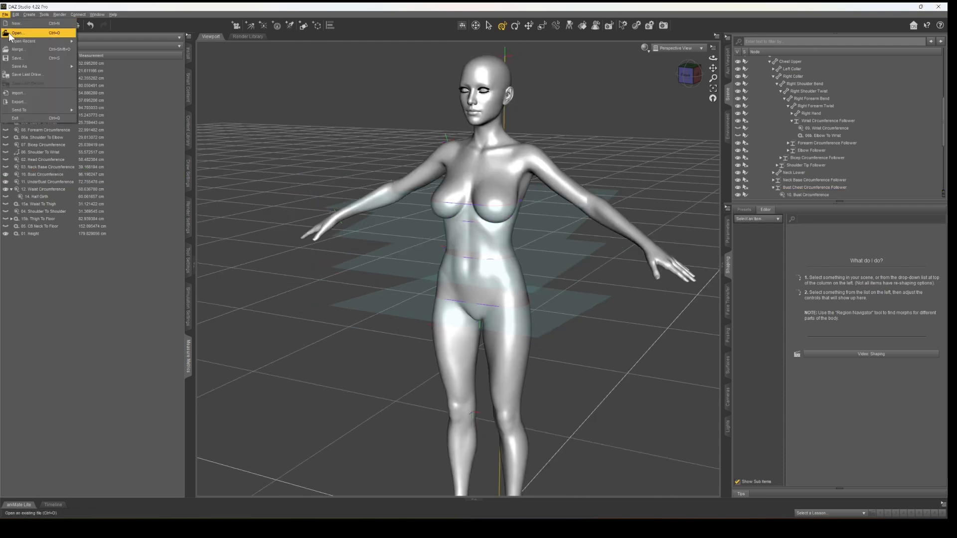
left_click(17, 83)
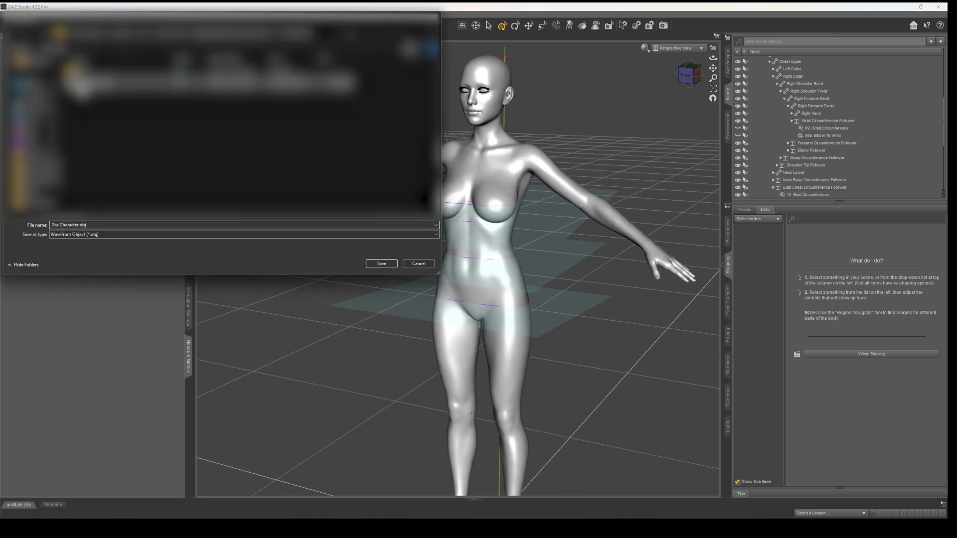
left_click(126, 235)
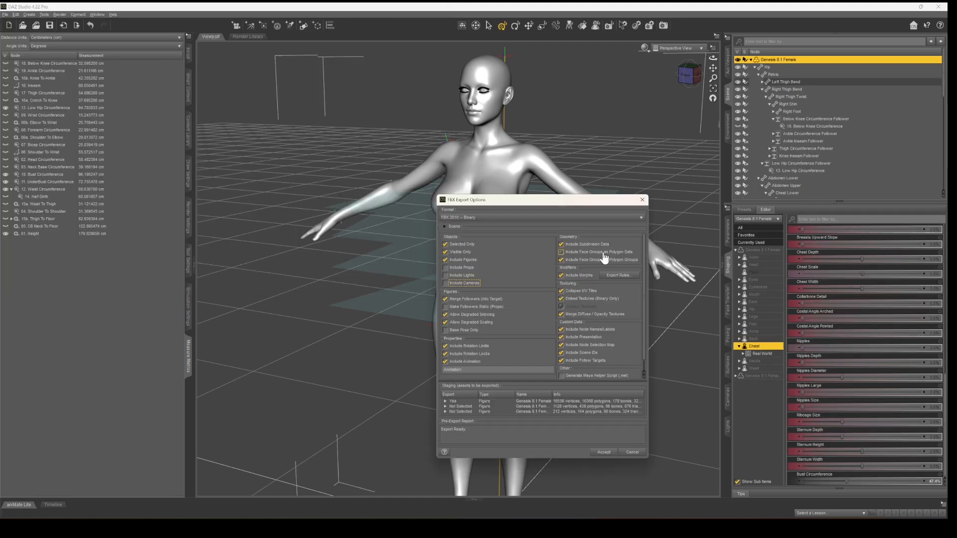
left_click(604, 257)
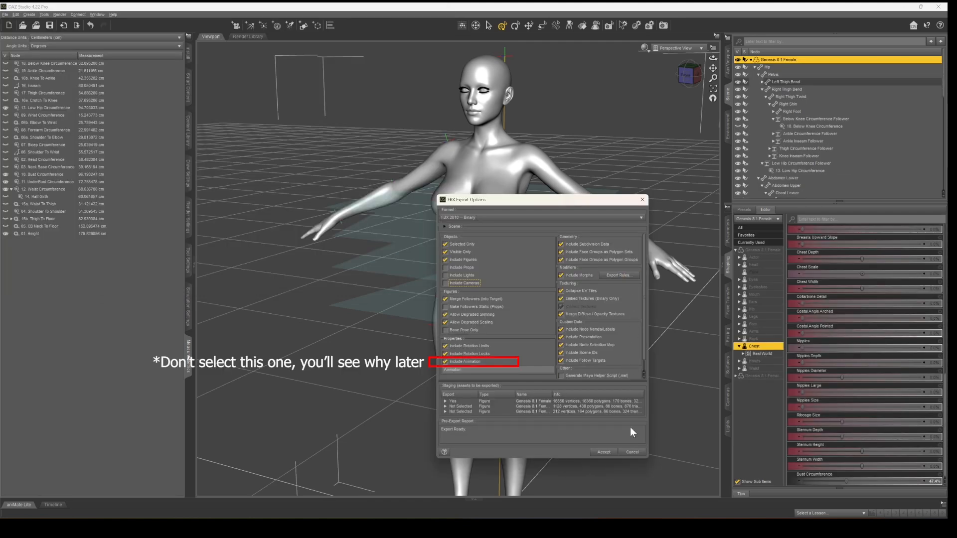
left_click(607, 453)
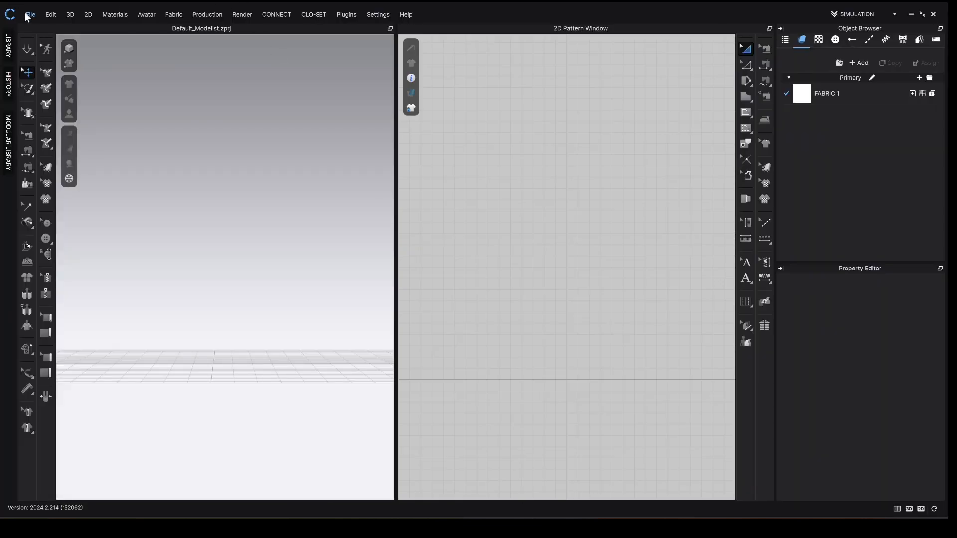
In CLO, import the exported FBX as an avatar with the unit set to cm (DAZ Studio) and dismiss the notice
left_click(32, 15)
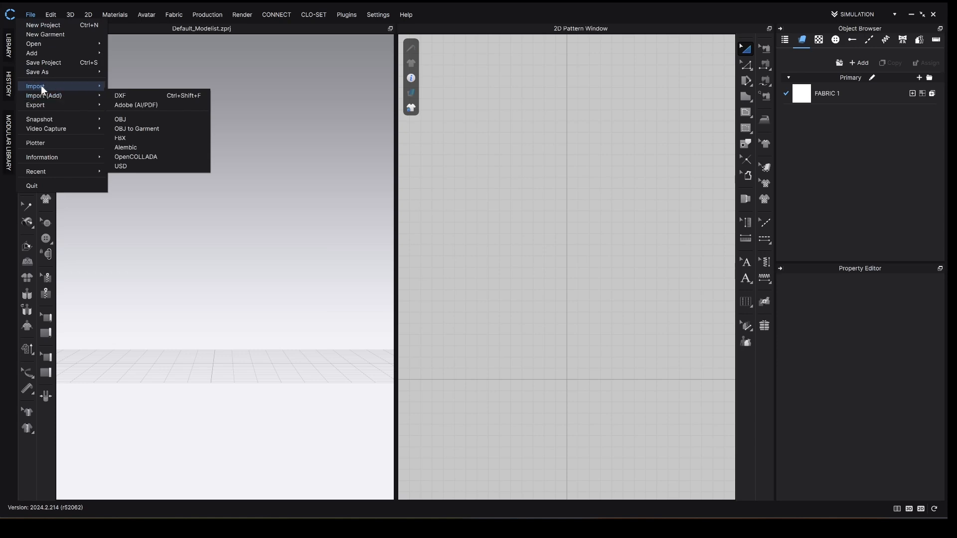
mouse_move(50, 86)
left_click(149, 140)
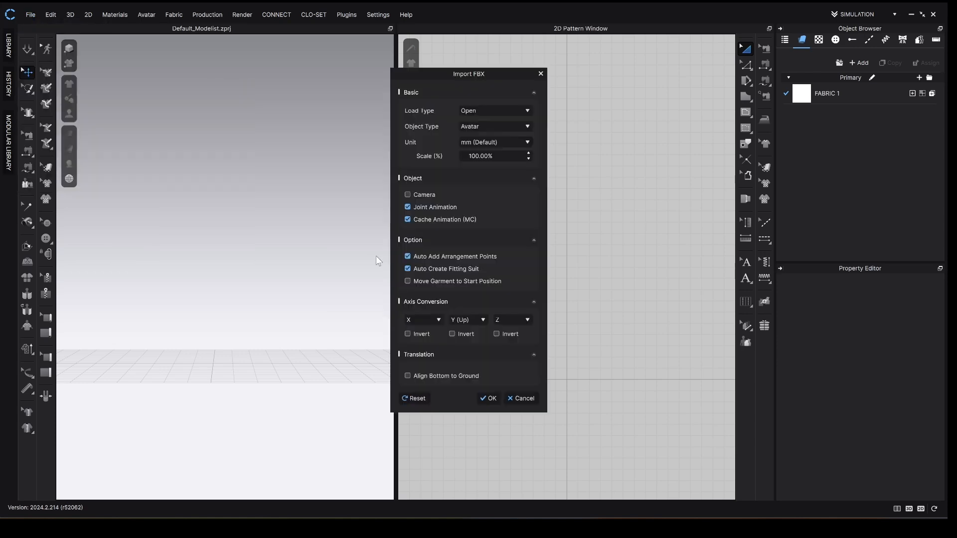
left_click(485, 140)
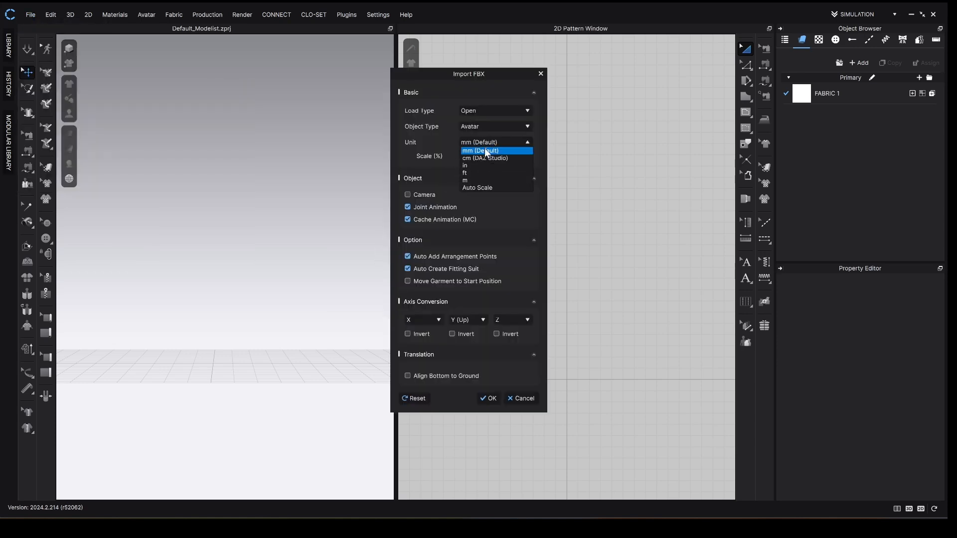
left_click(484, 149)
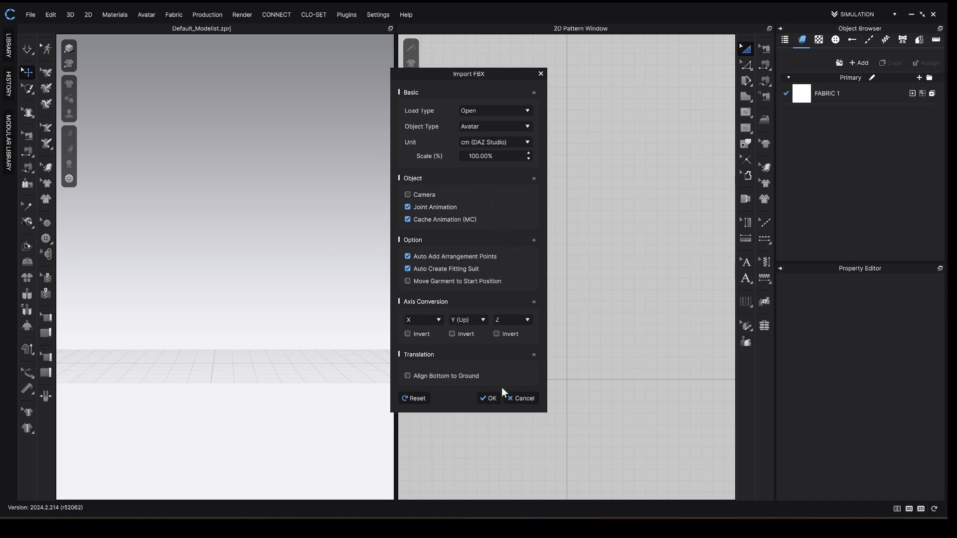
left_click(490, 398)
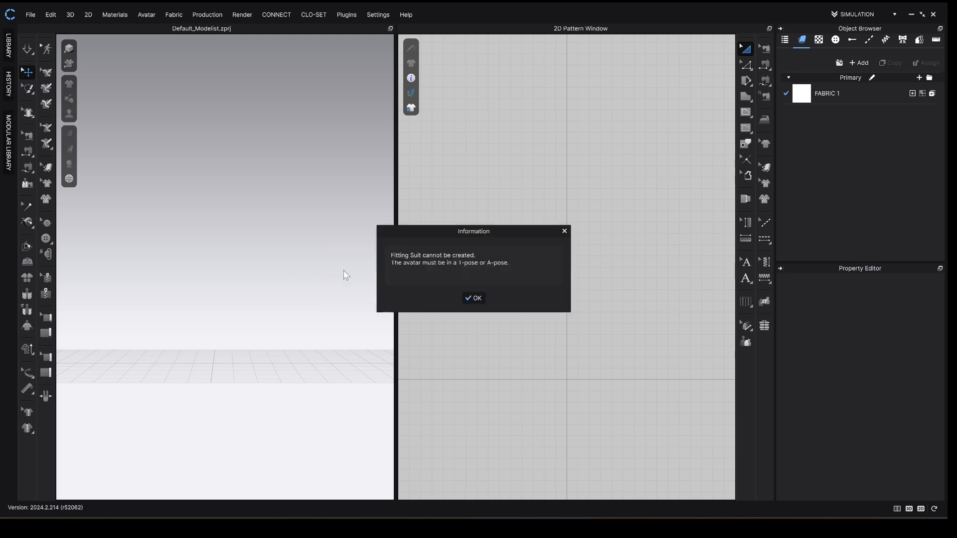
left_click(473, 298)
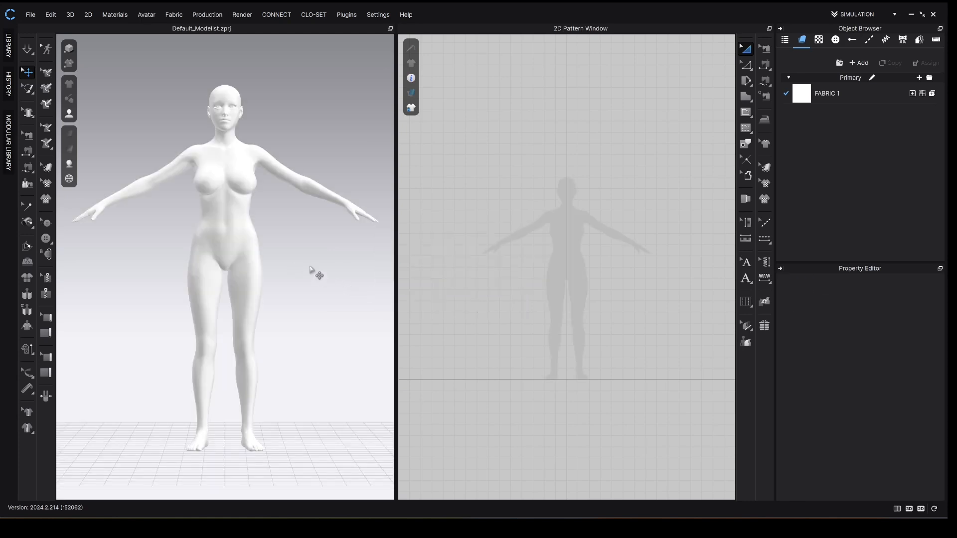
Show the avatar's joints, try rotating the lShldrBend joint and decline deleting the current motion
key("shift+x")
right_click_drag(316, 260, 288, 154)
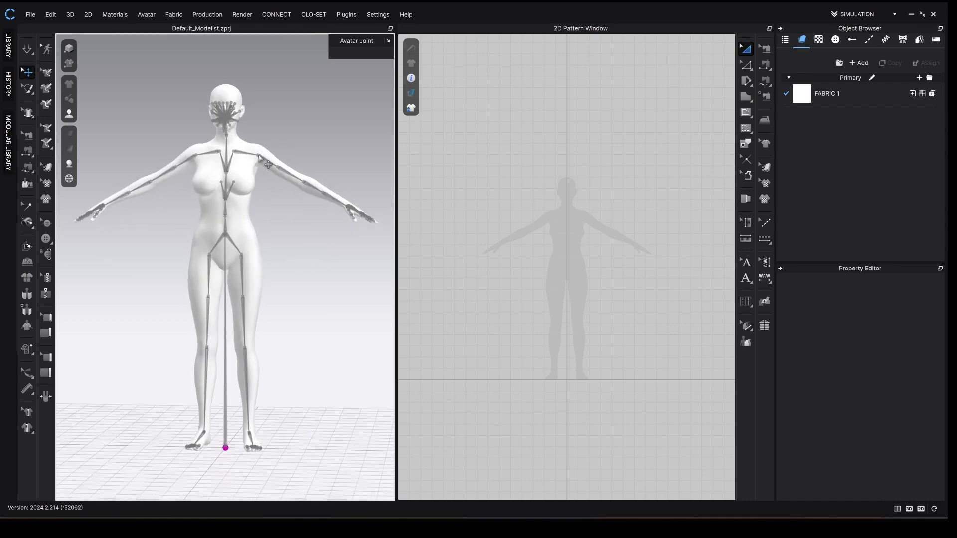
left_click(264, 161)
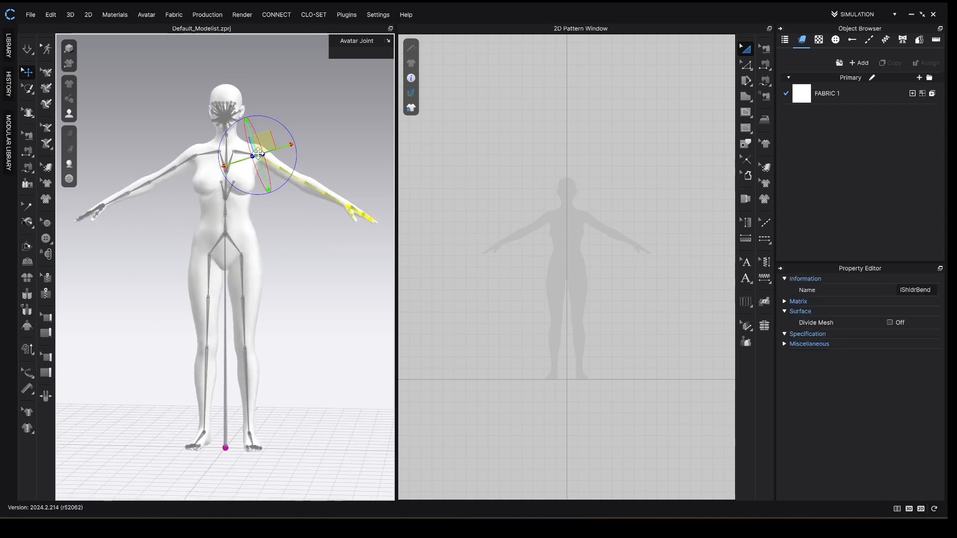
left_click(280, 123)
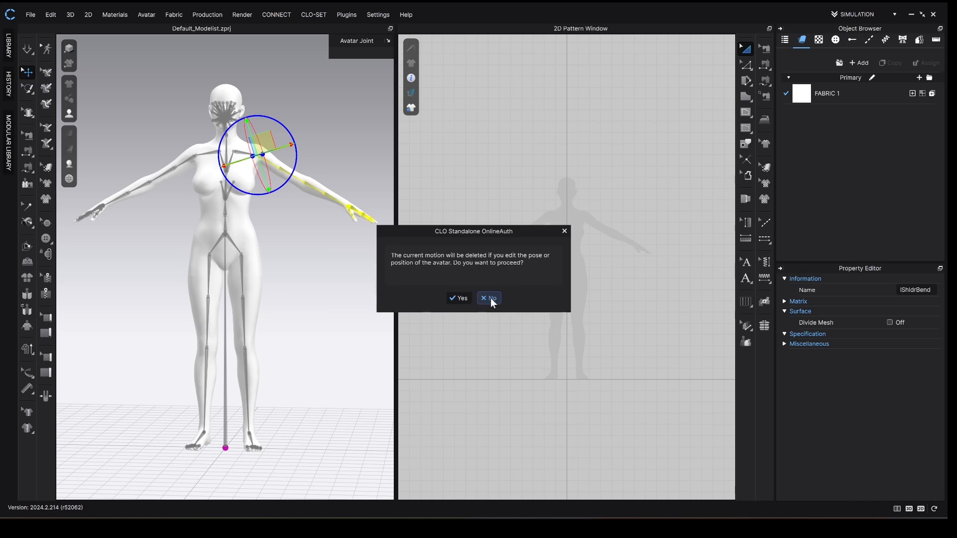
left_click(491, 298)
Allow the current motion to be deleted, rotate the avatar's arm slightly at the lShldrBend joint and deselect it
left_click(289, 142)
left_click(459, 298)
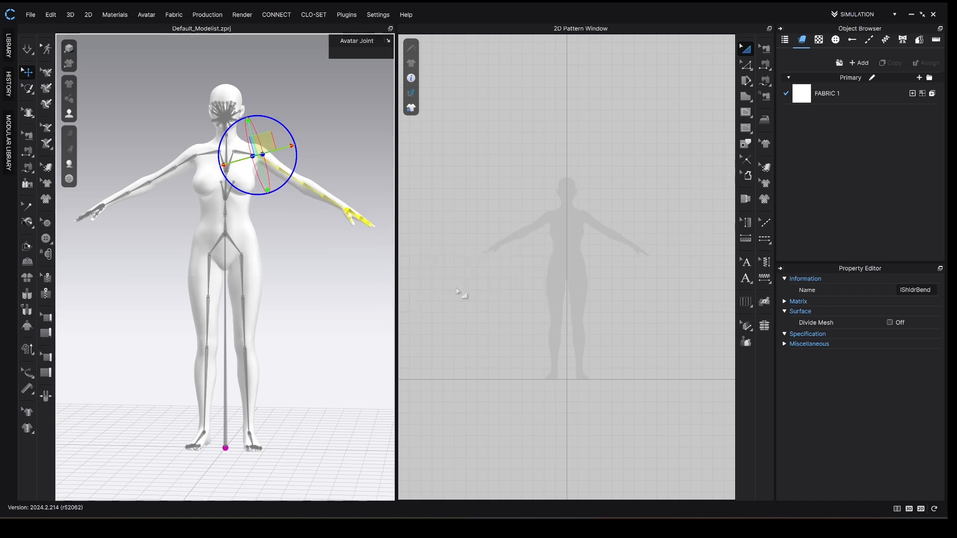
mouse_move(288, 130)
left_mouse_down()
mouse_move(292, 141)
mouse_move(289, 123)
left_mouse_up()
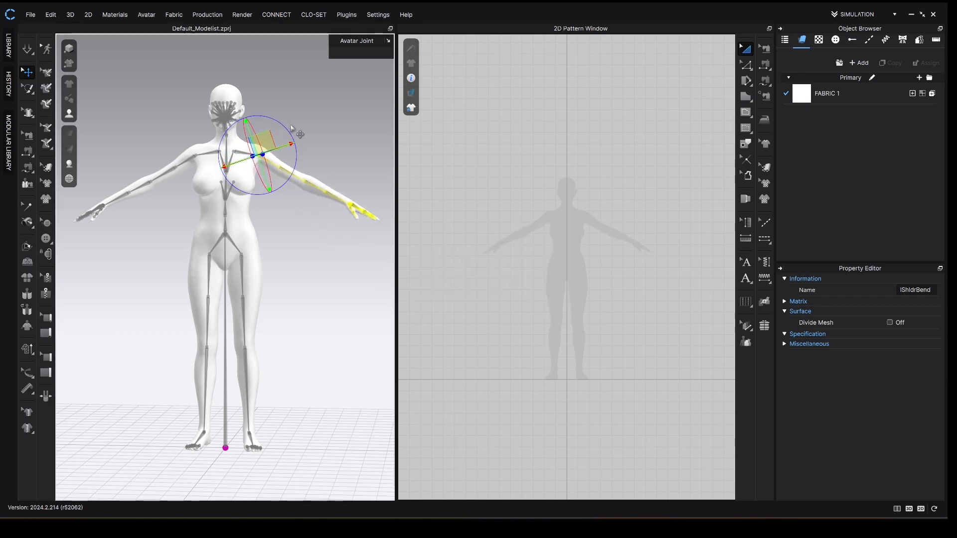
left_click(306, 121)
mouse_move(306, 121)
right_mouse_down()
mouse_move(239, 124)
mouse_move(331, 118)
mouse_move(308, 128)
right_mouse_up()
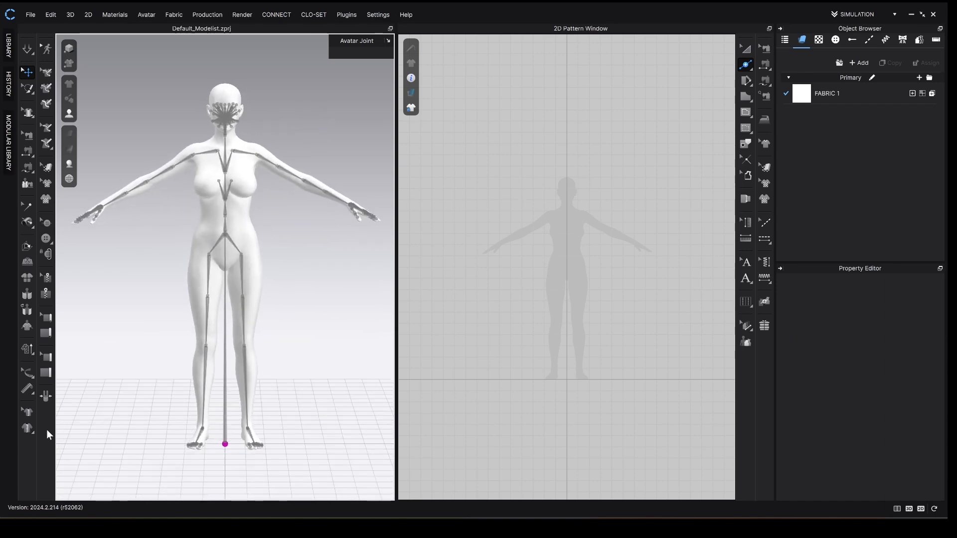
Measure the avatar's waist circumference with the circumference tape tool
left_click(28, 389)
left_click(75, 389)
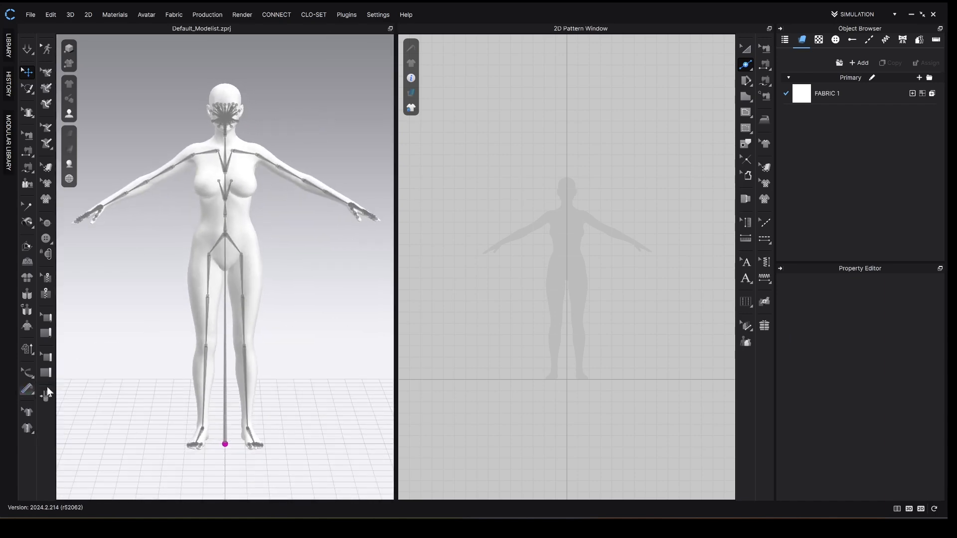
left_click(238, 227)
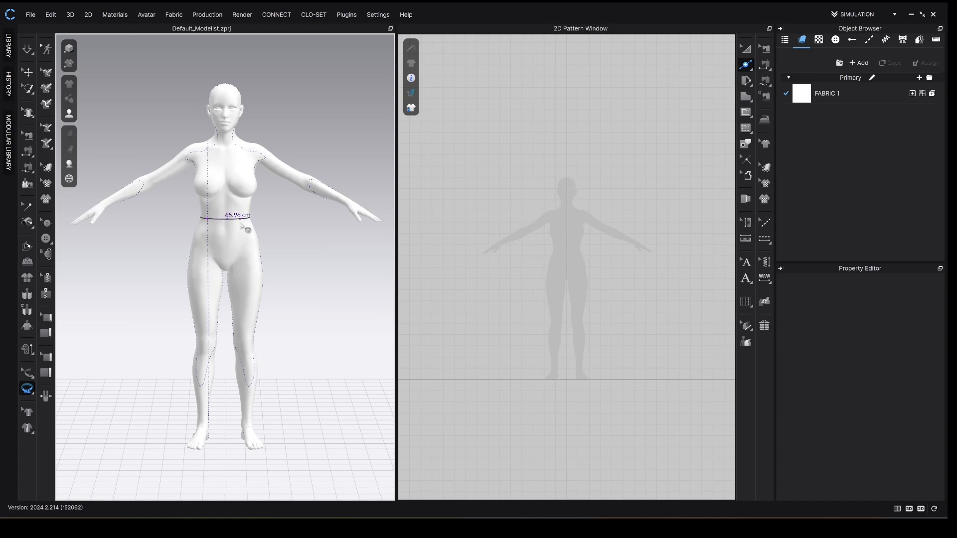
Display the imported avatar's joints to examine its skeleton from the front, and hide the joints again
mouse_move(279, 237)
right_mouse_down()
mouse_move(173, 228)
mouse_move(239, 224)
mouse_move(273, 235)
right_mouse_up()
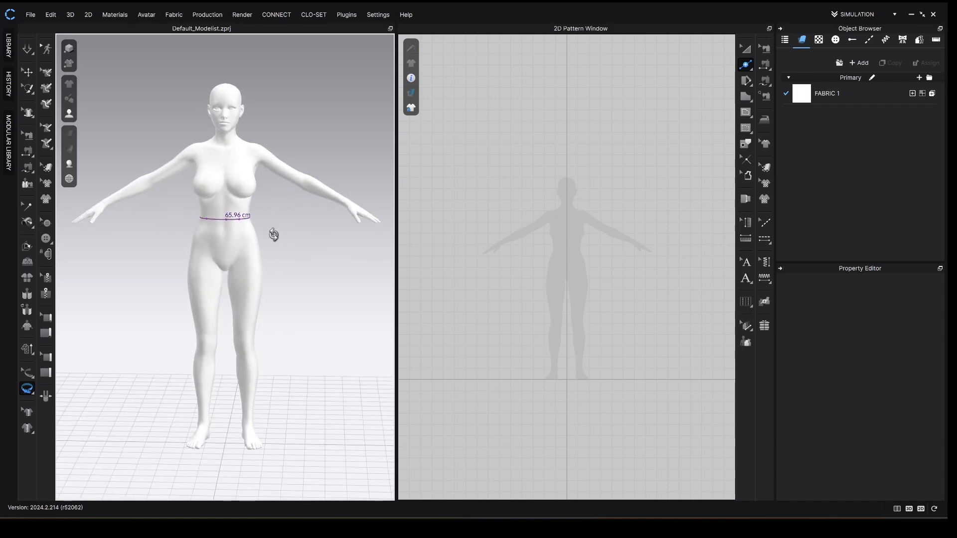
right_click(79, 127)
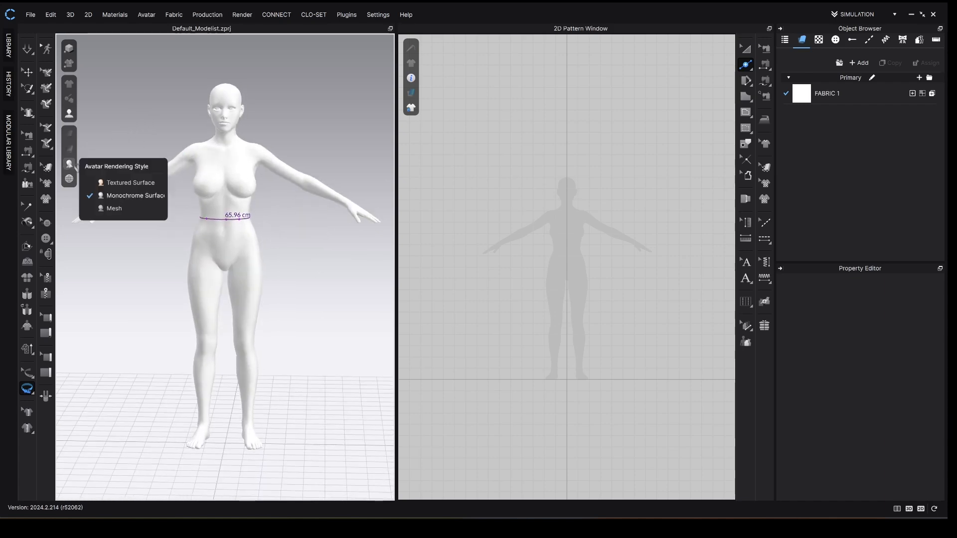
left_click(107, 152)
right_click_drag(107, 152, 241, 157)
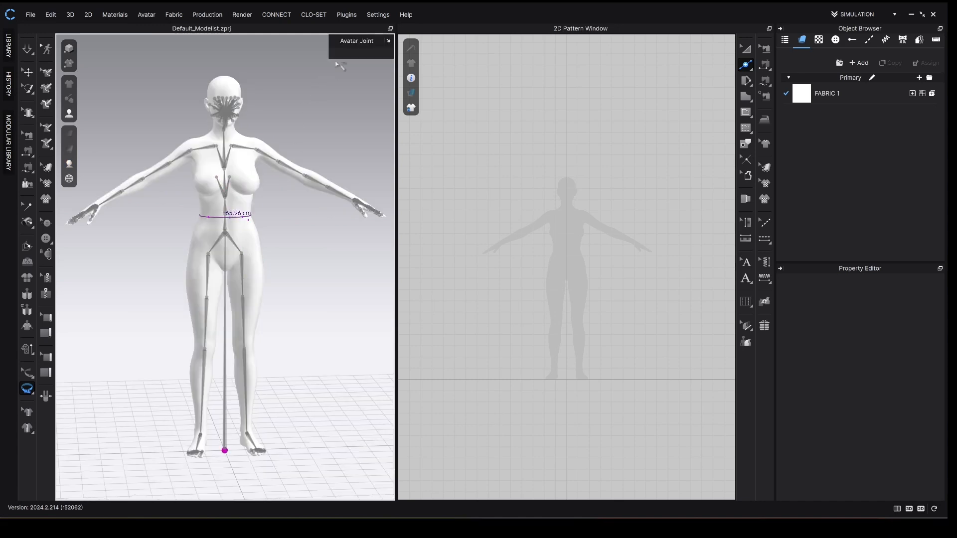
key("a")
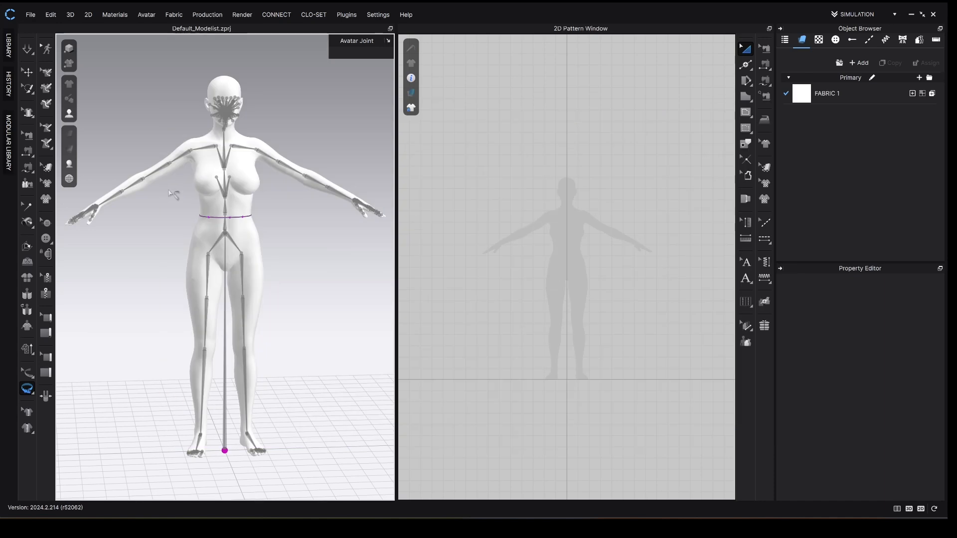
key("shift+x")
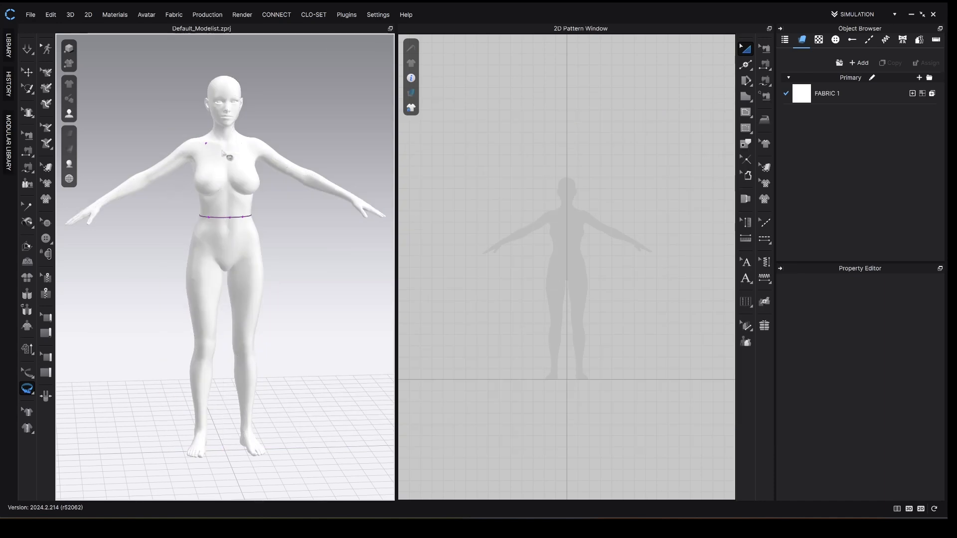
Start the Auto Convert to Avatar conversion for the imported figure
left_click(146, 14)
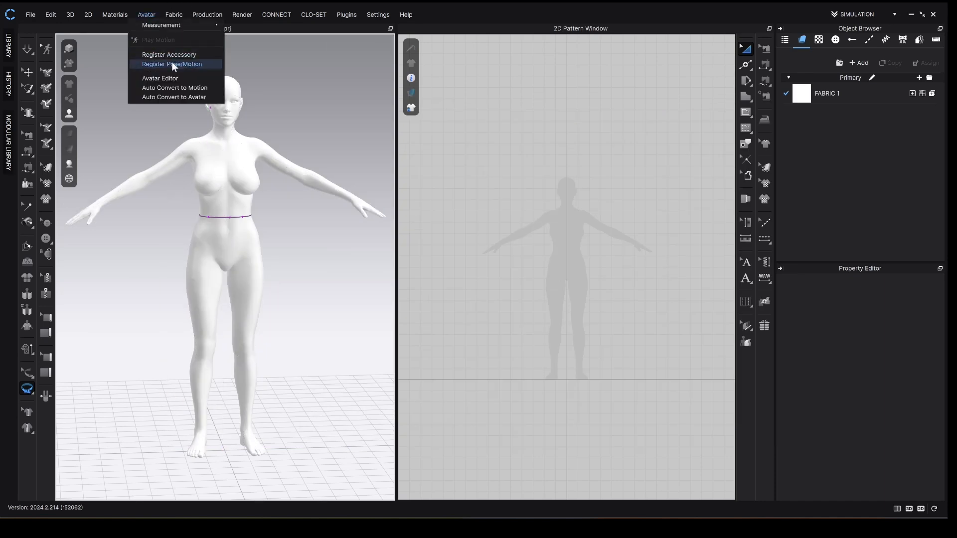
left_click(167, 97)
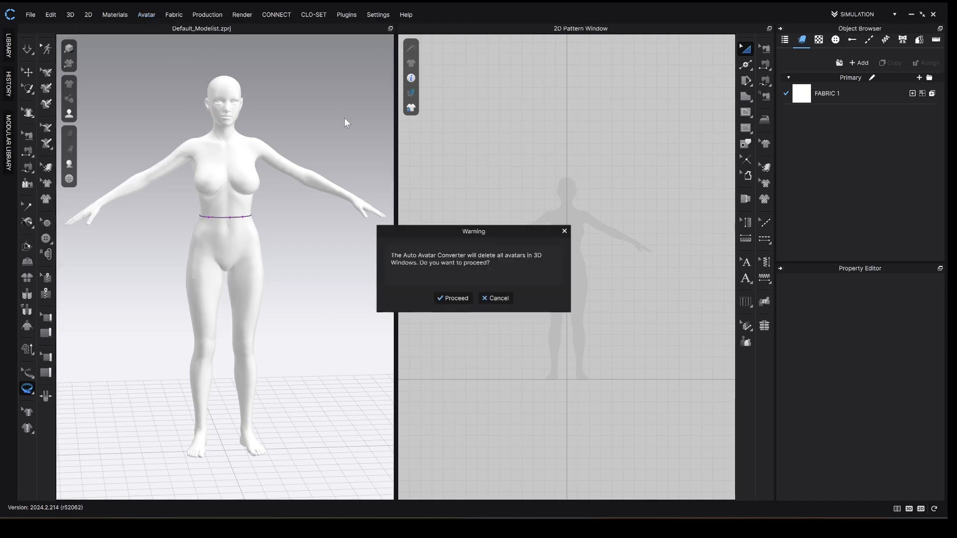